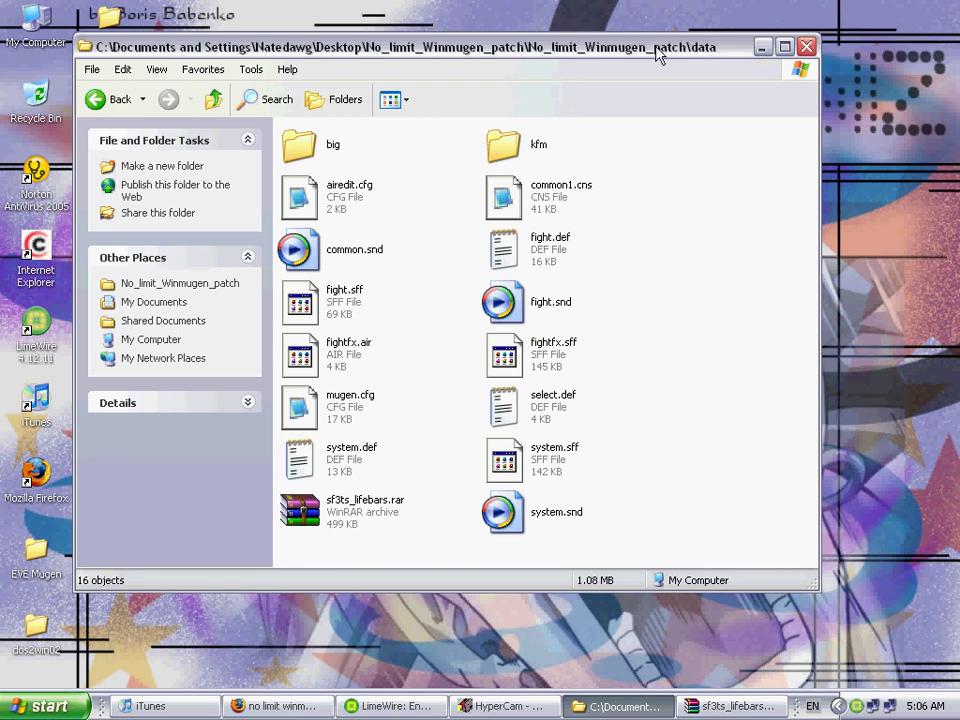
Examine the folder and the .def, .sff, .snd and readme files inside the open sf3ts_lifebars.rar archive, and close the archive
drag(656, 47, 704, 40)
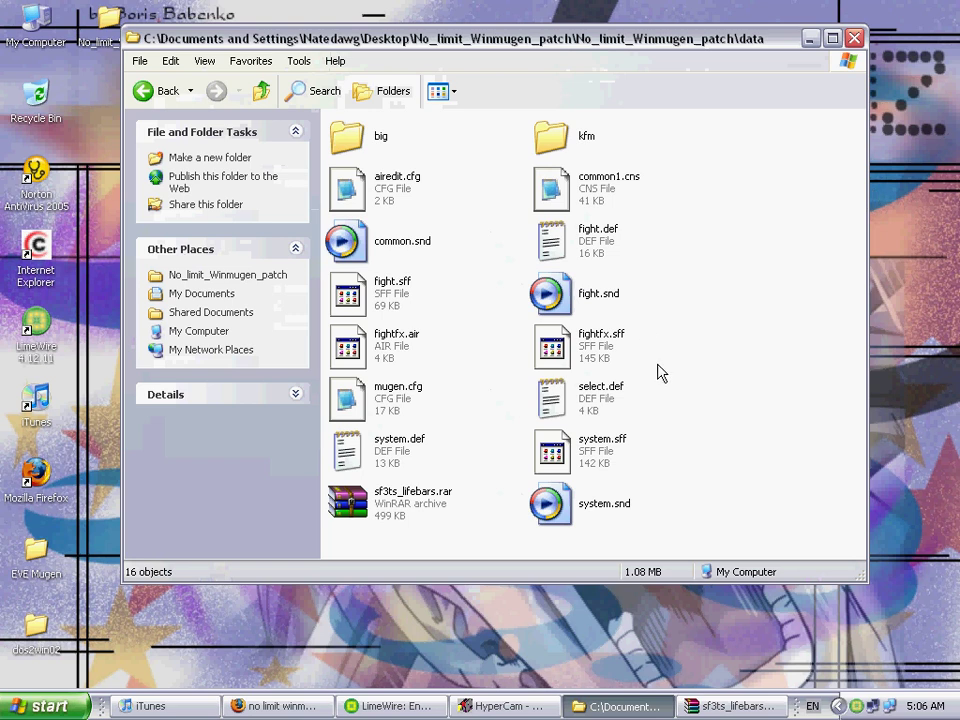
click(728, 706)
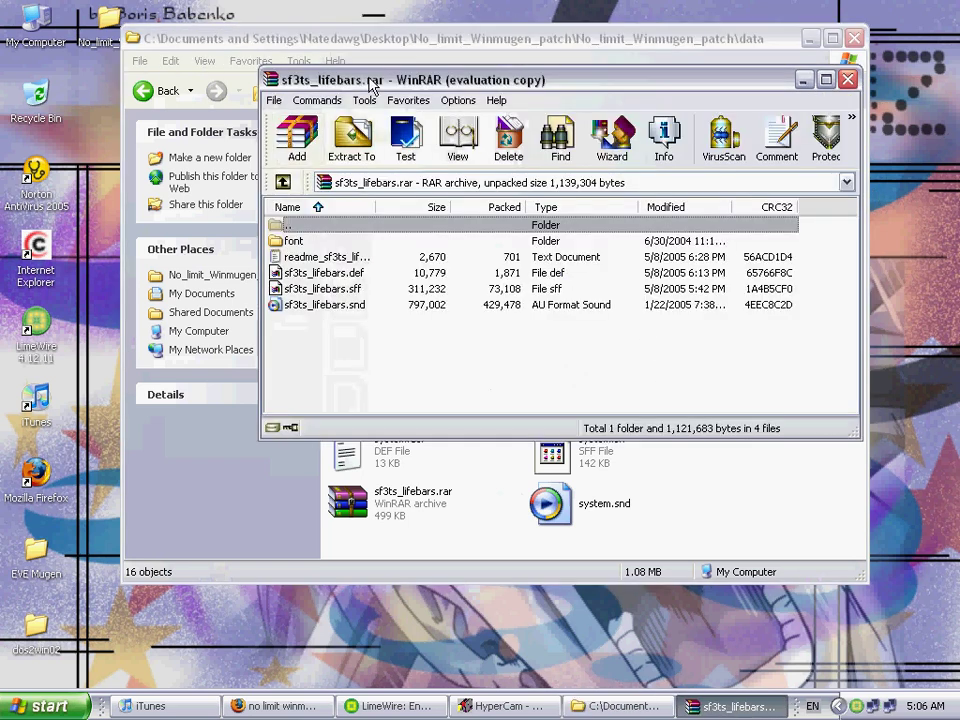
drag(375, 82, 481, 92)
drag(516, 332, 417, 284)
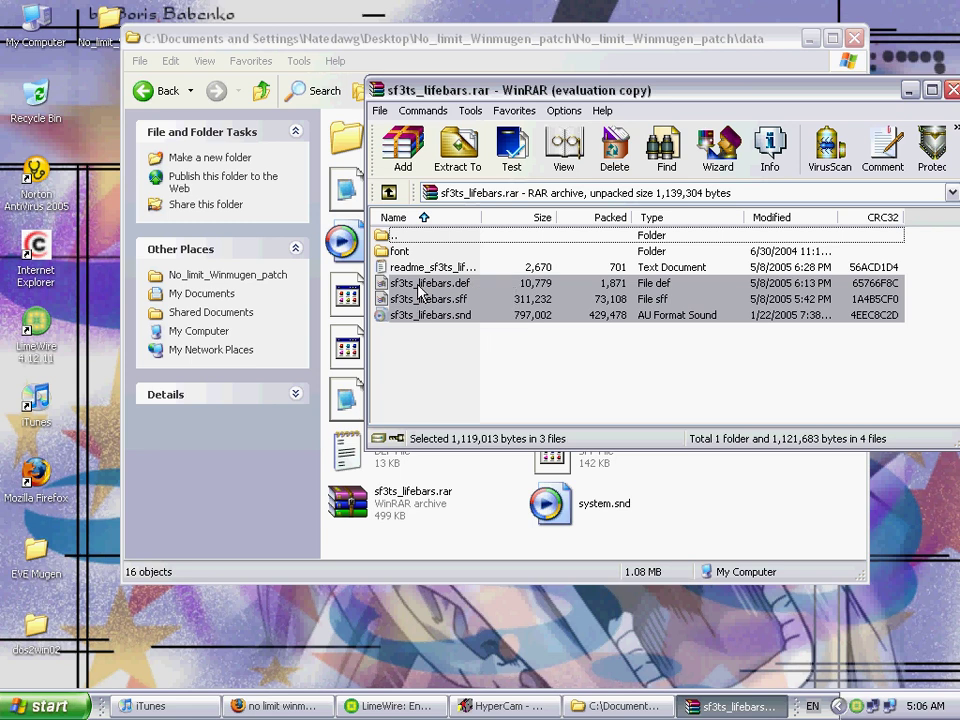
click(536, 356)
click(411, 258)
click(418, 267)
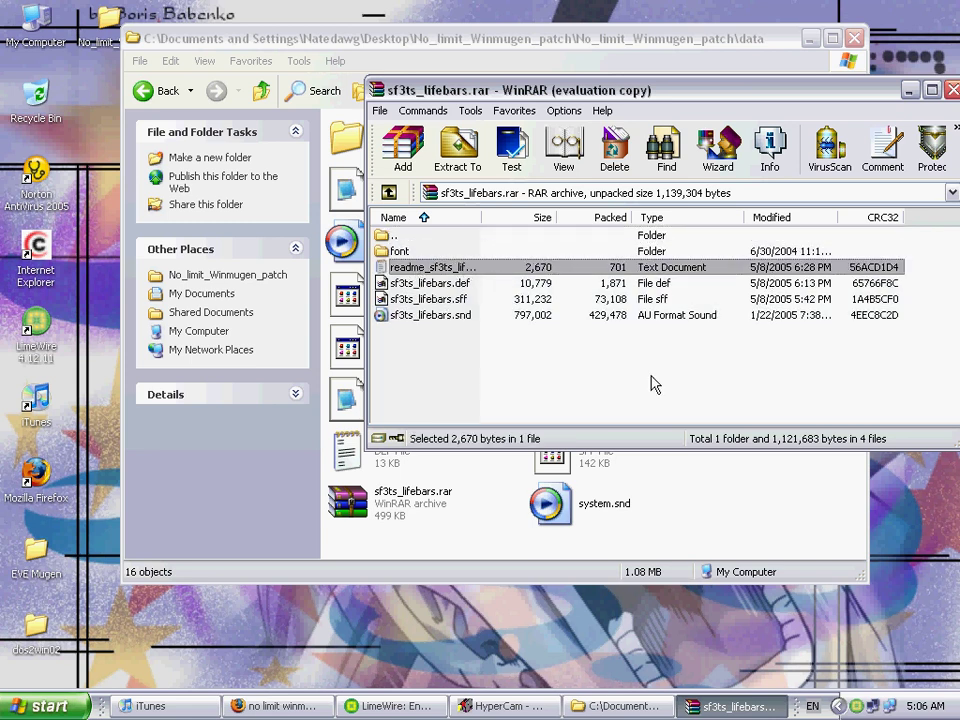
drag(642, 97, 610, 234)
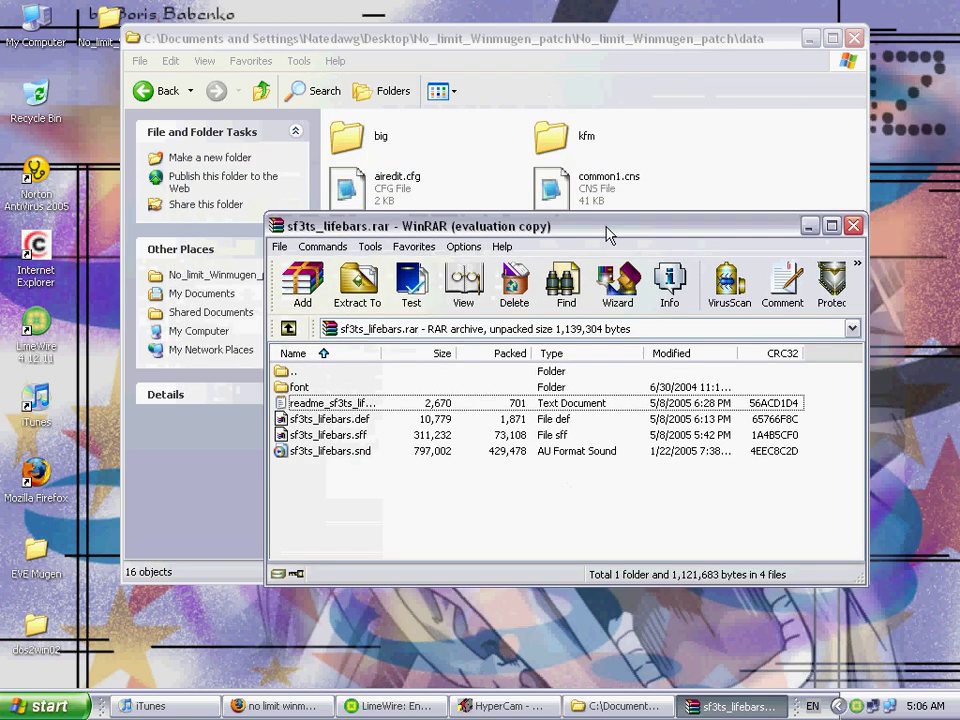
click(853, 225)
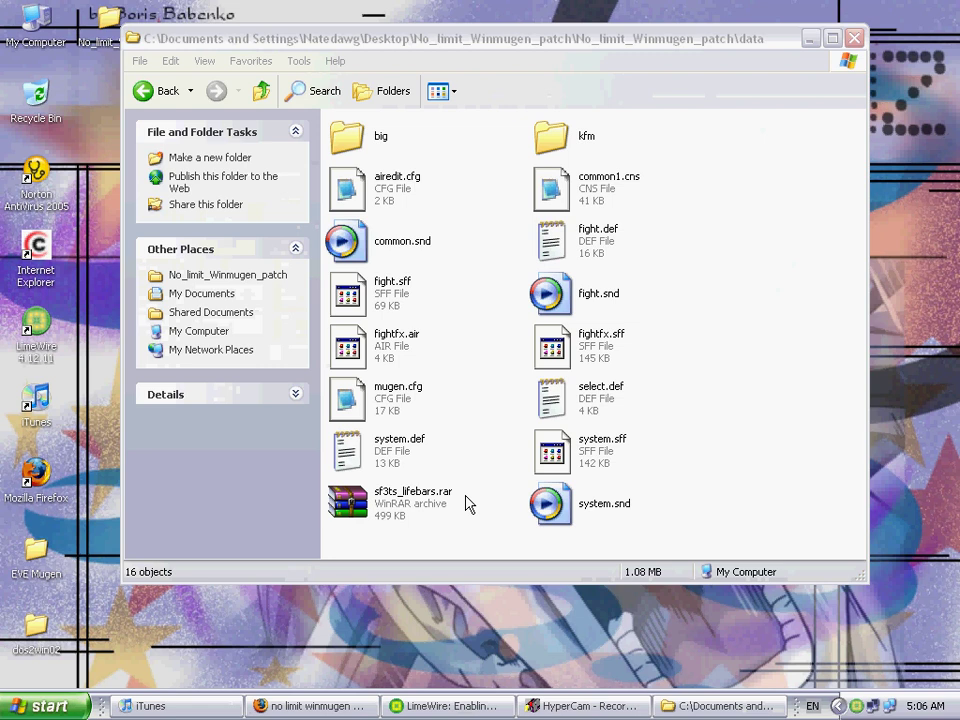
Extract sf3ts_lifebars.rar into an sf3ts_lifebars subfolder of the data folder
double_click(421, 503)
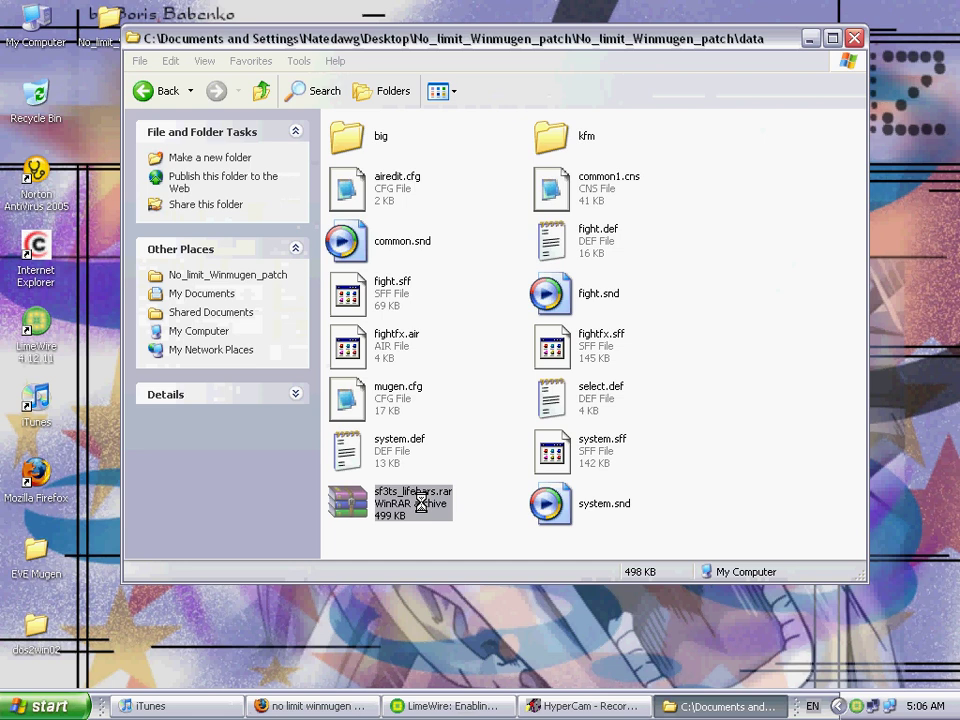
right_click(421, 503)
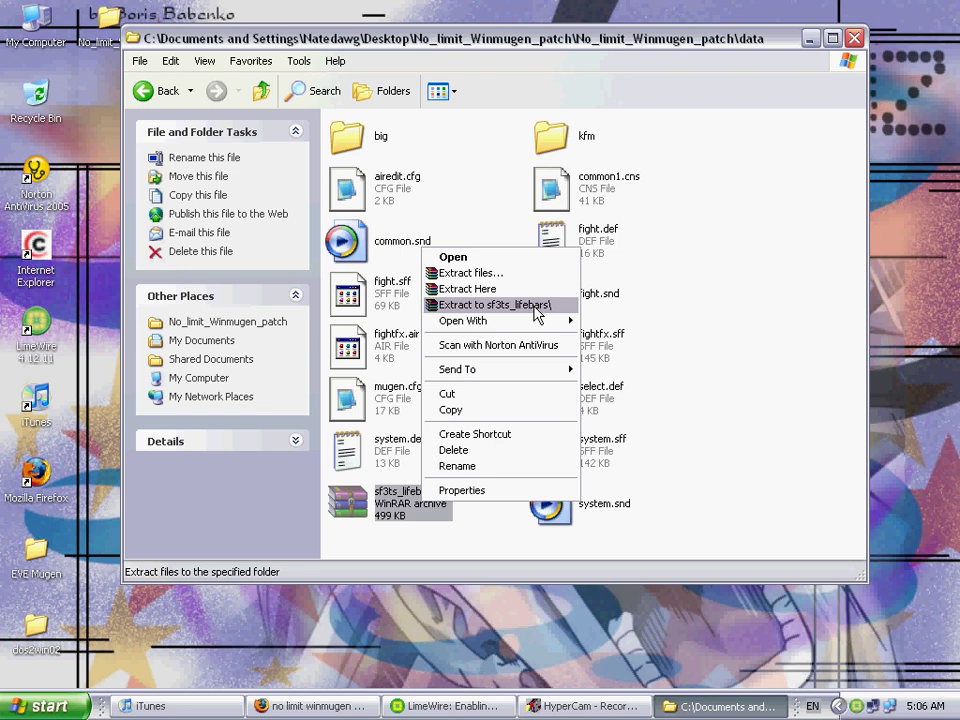
click(534, 306)
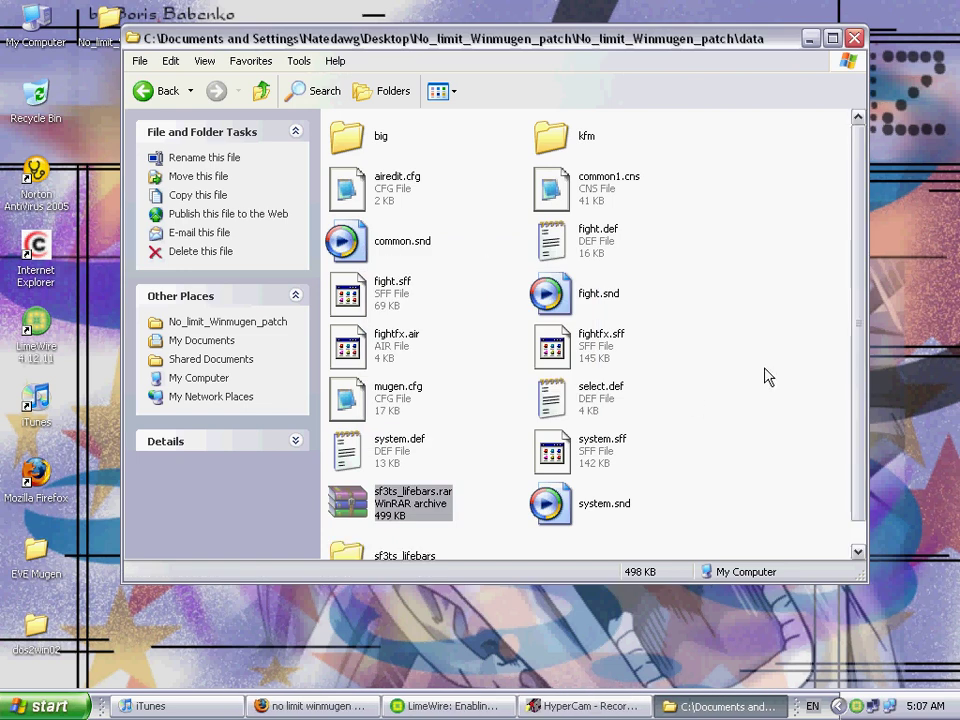
Open the extracted sf3ts_lifebars folder and examine its font folder and its .def, .sff and .snd files
click(628, 418)
scroll(628, 418, down, 1)
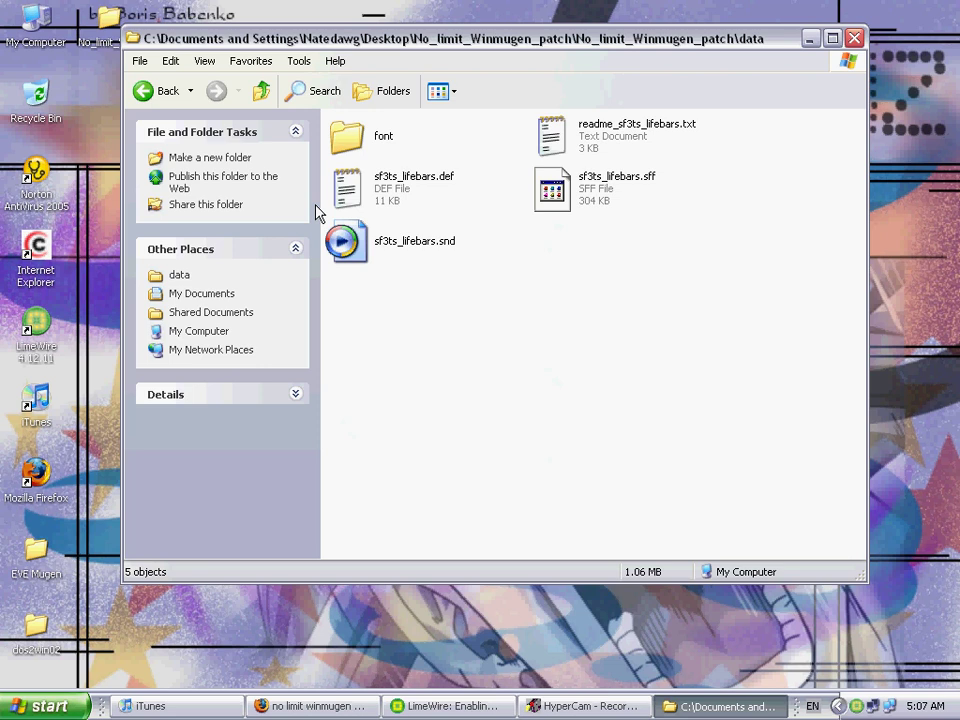
click(594, 204)
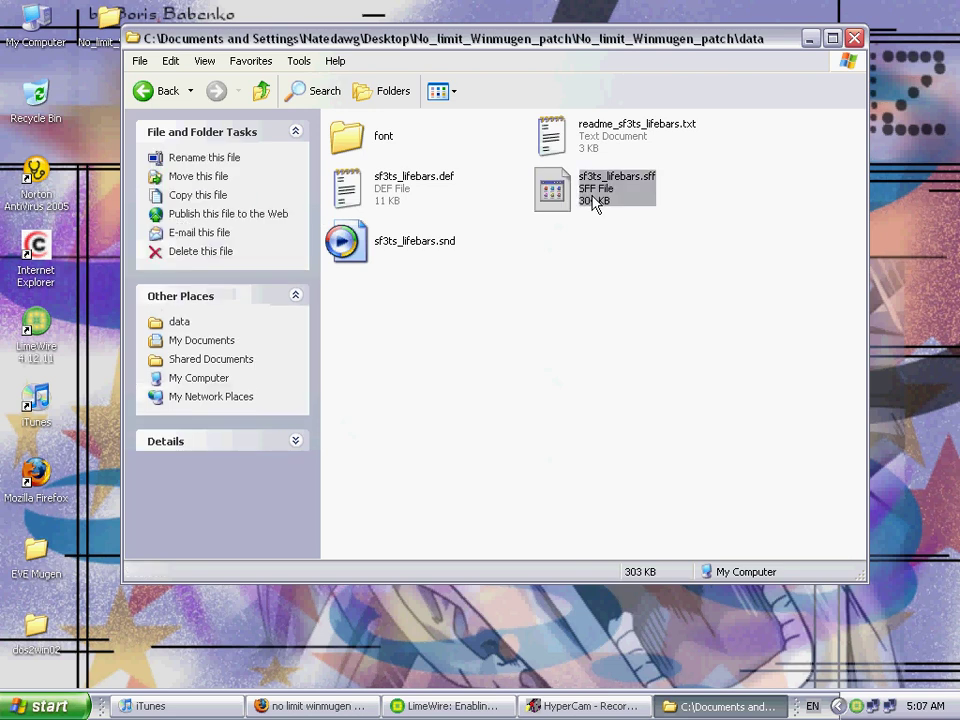
click(560, 344)
click(410, 243)
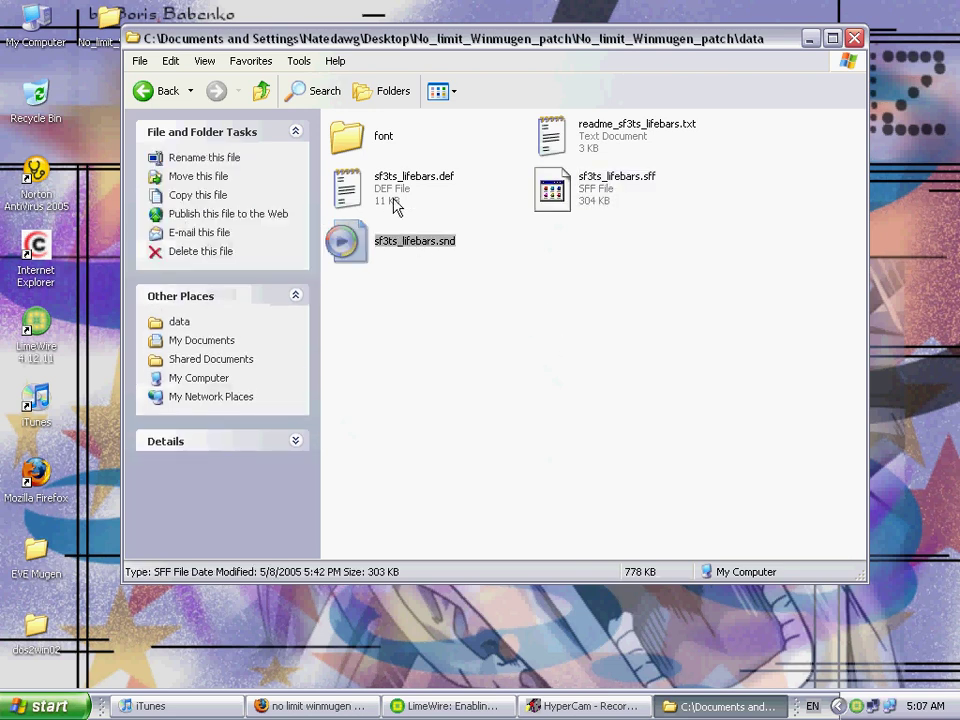
click(350, 192)
click(358, 137)
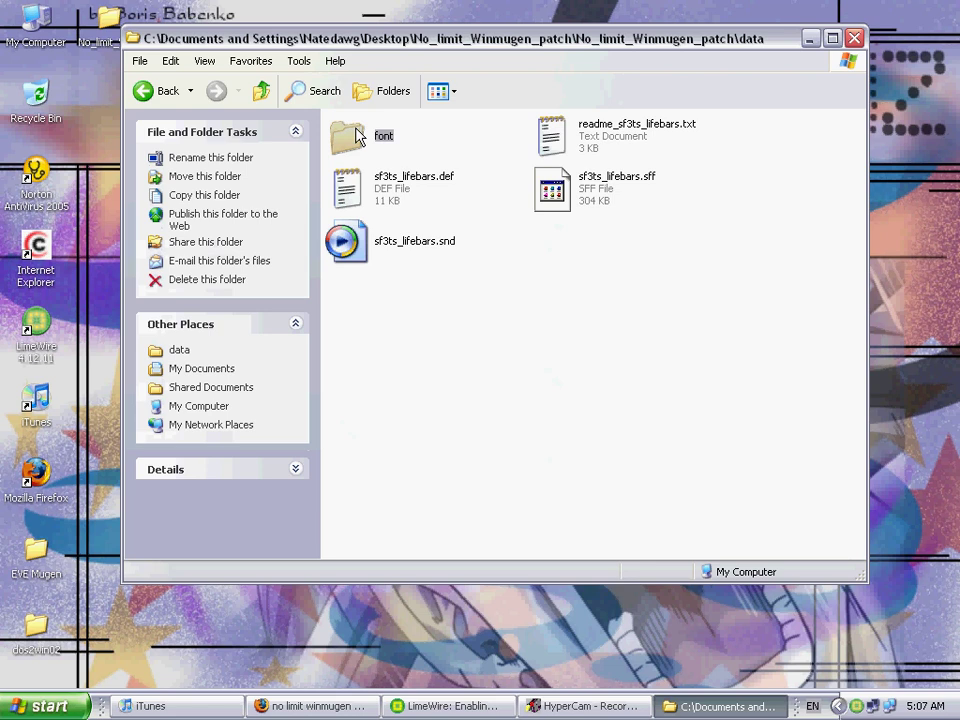
click(666, 377)
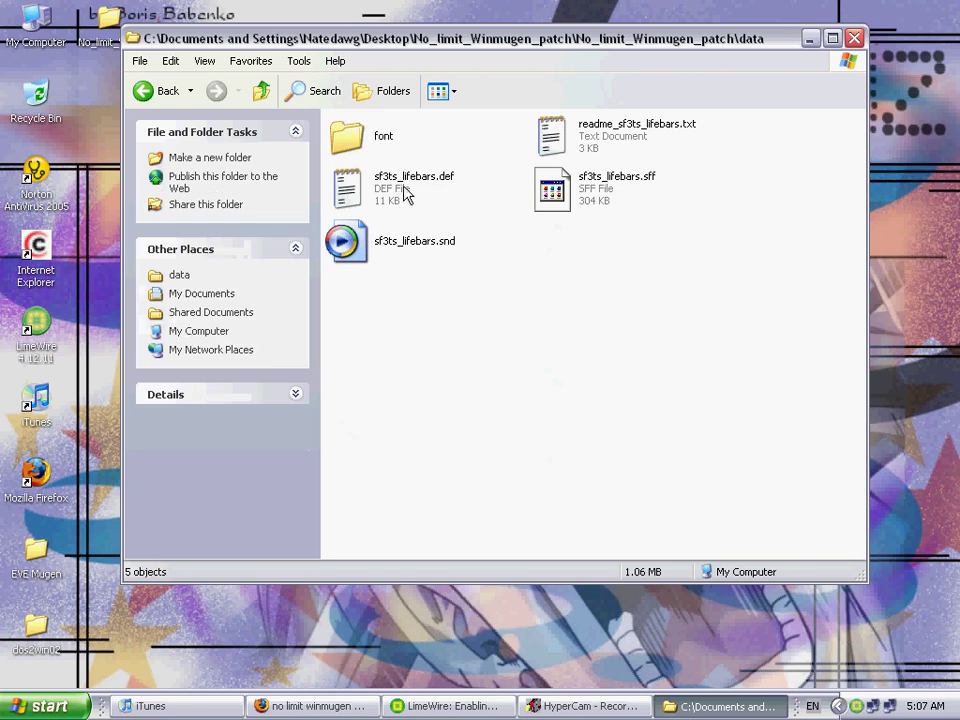
Go back to the data folder and examine the existing fight.def, fight.sff and fight.snd files there
click(152, 92)
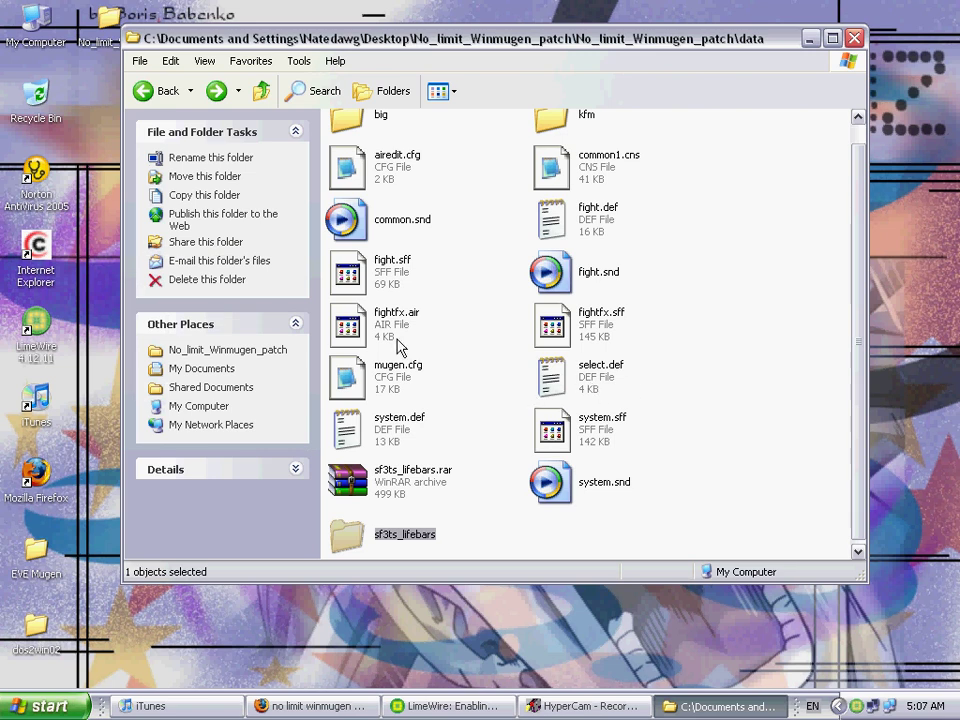
click(605, 227)
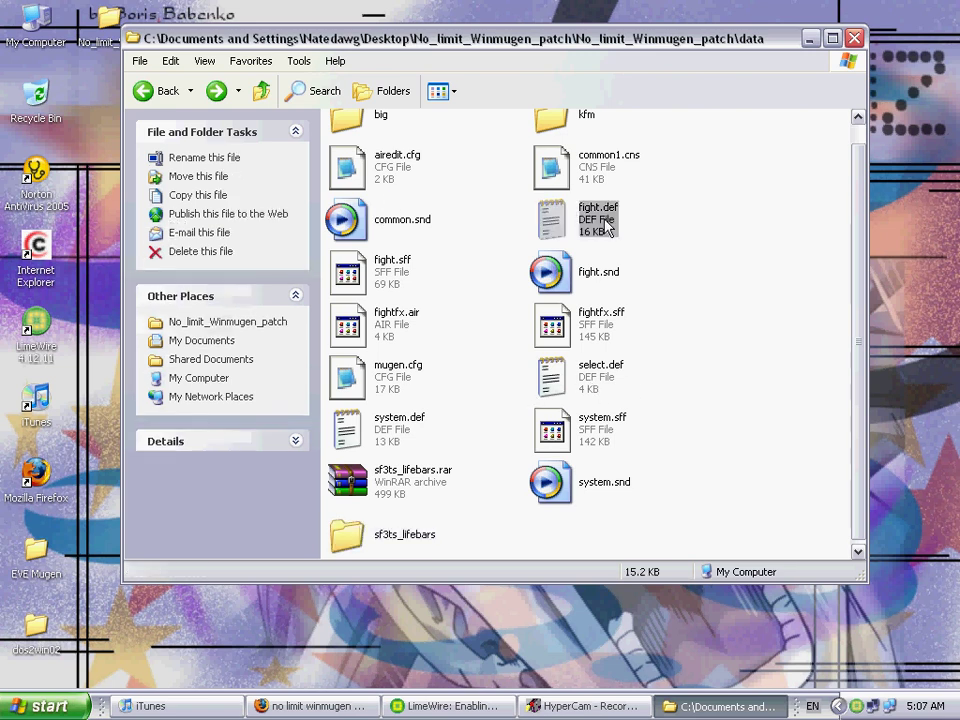
click(415, 288)
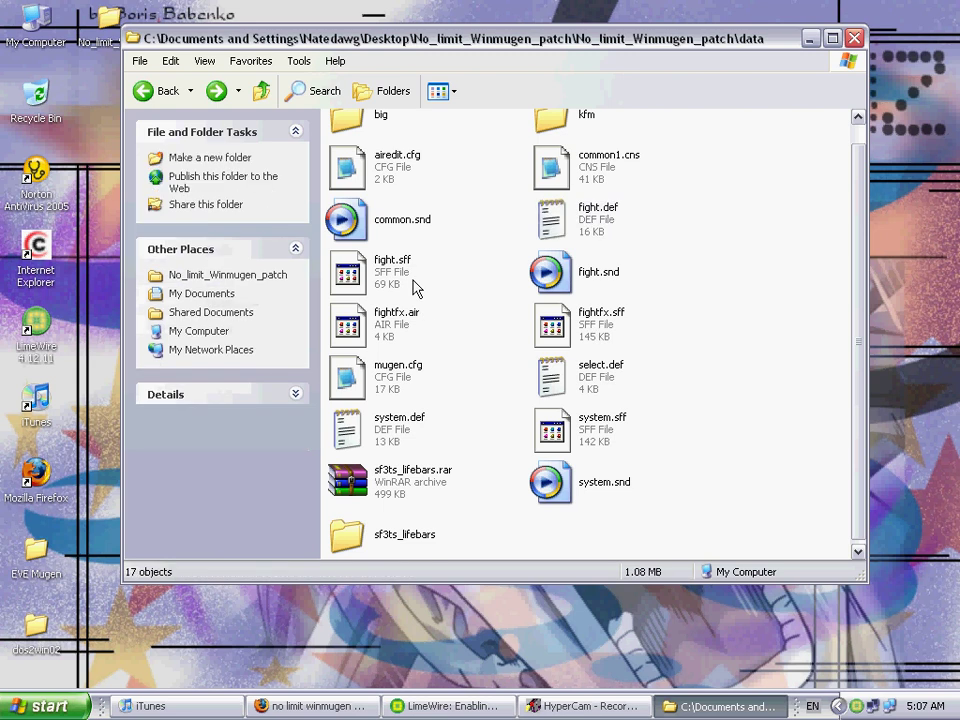
scroll(767, 302, down, 1)
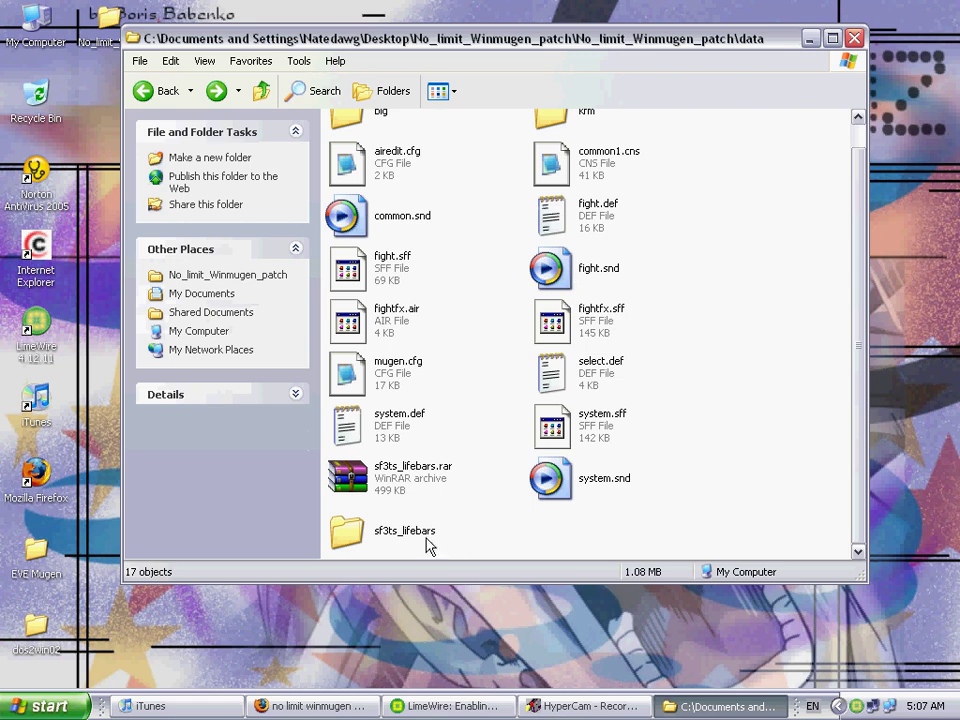
click(585, 220)
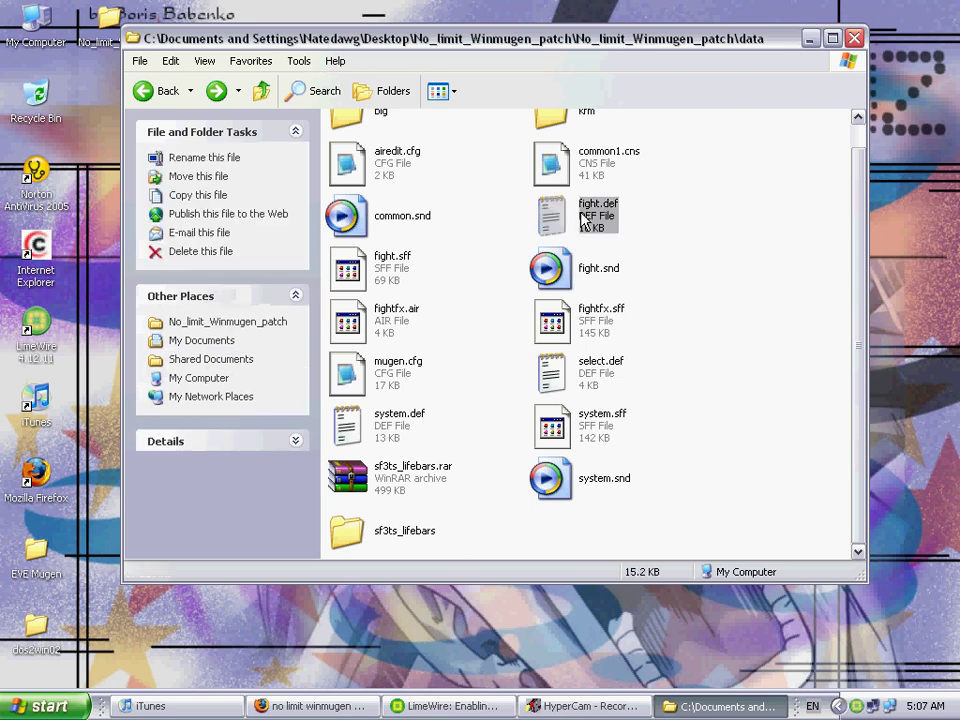
Open the sf3ts_lifebars folder and rename sf3ts_lifebars.def as fight.def
double_click(404, 532)
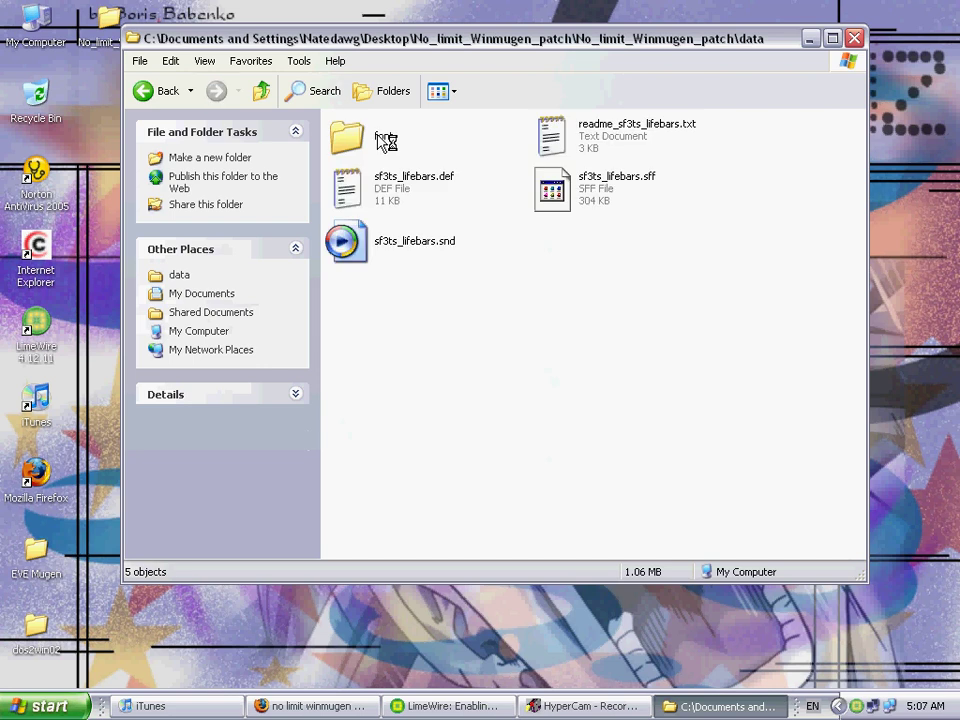
right_click(408, 184)
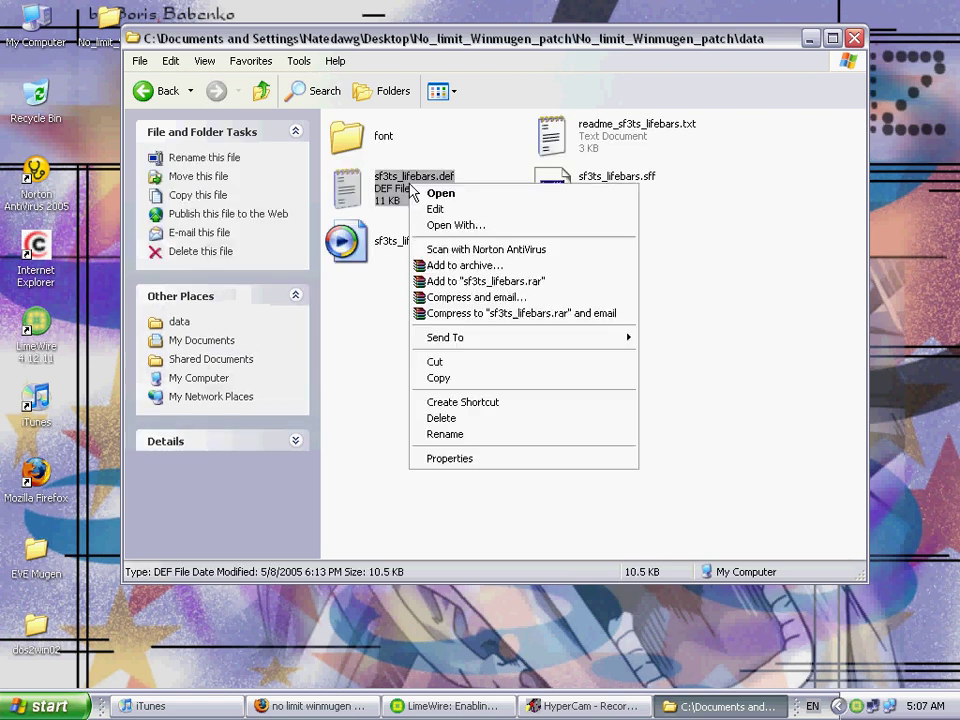
click(445, 434)
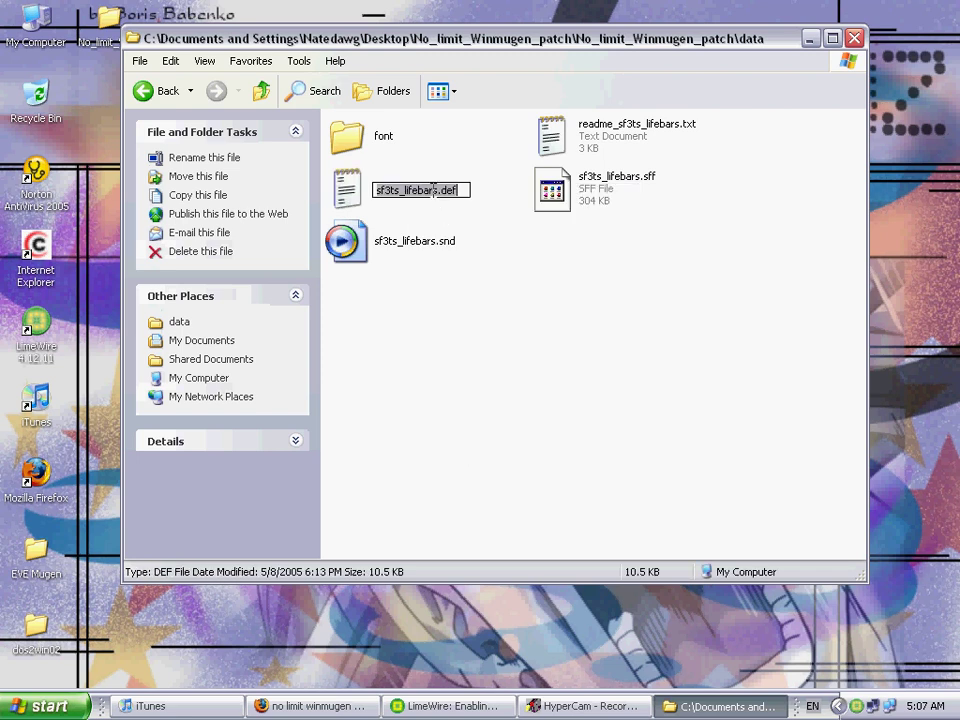
drag(433, 190, 366, 190)
text(fig)
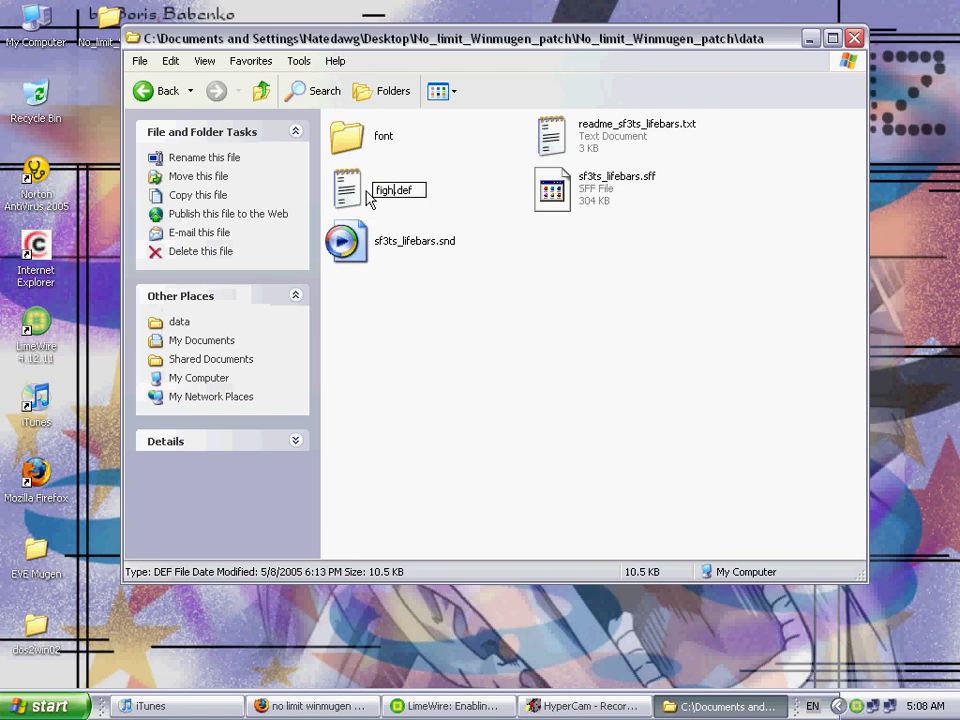
text(ht)
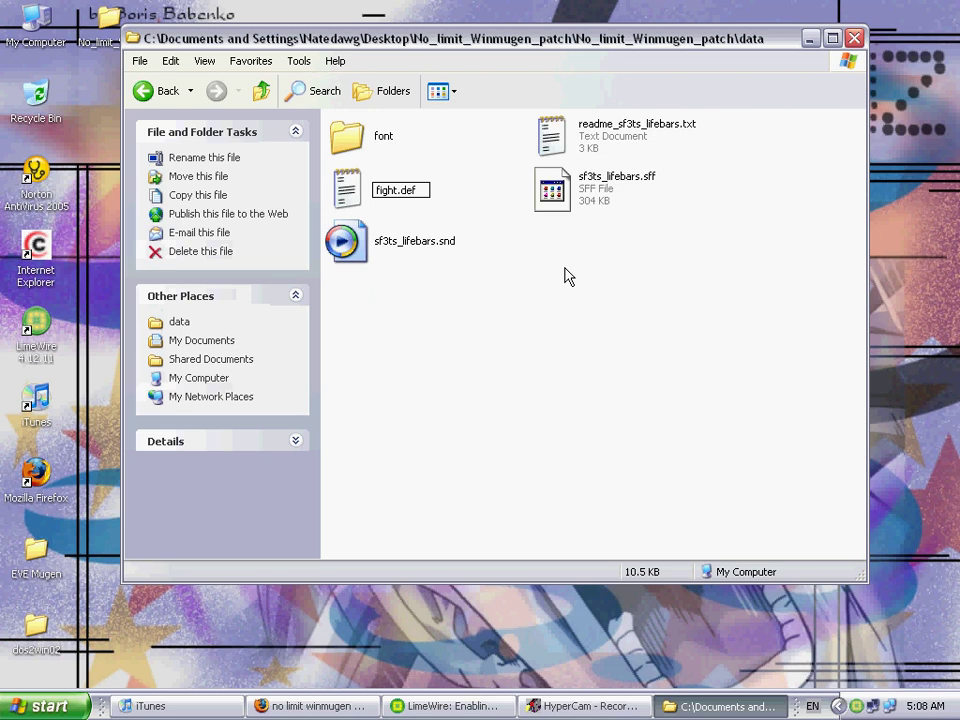
key(Return)
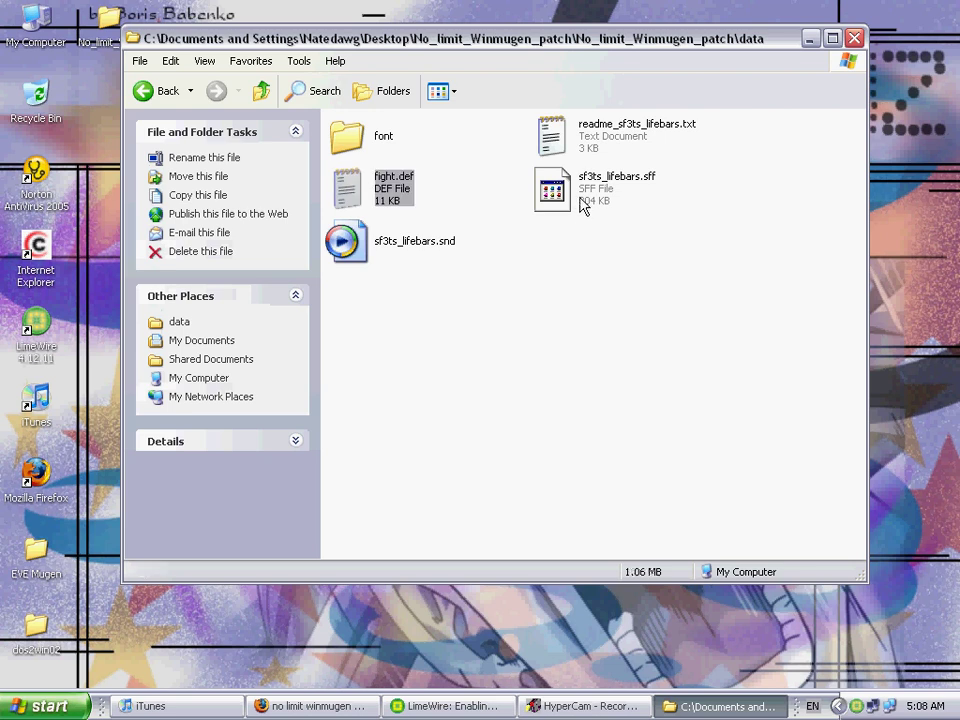
Rename sf3ts_lifebars.sff as fight.sff
right_click(580, 197)
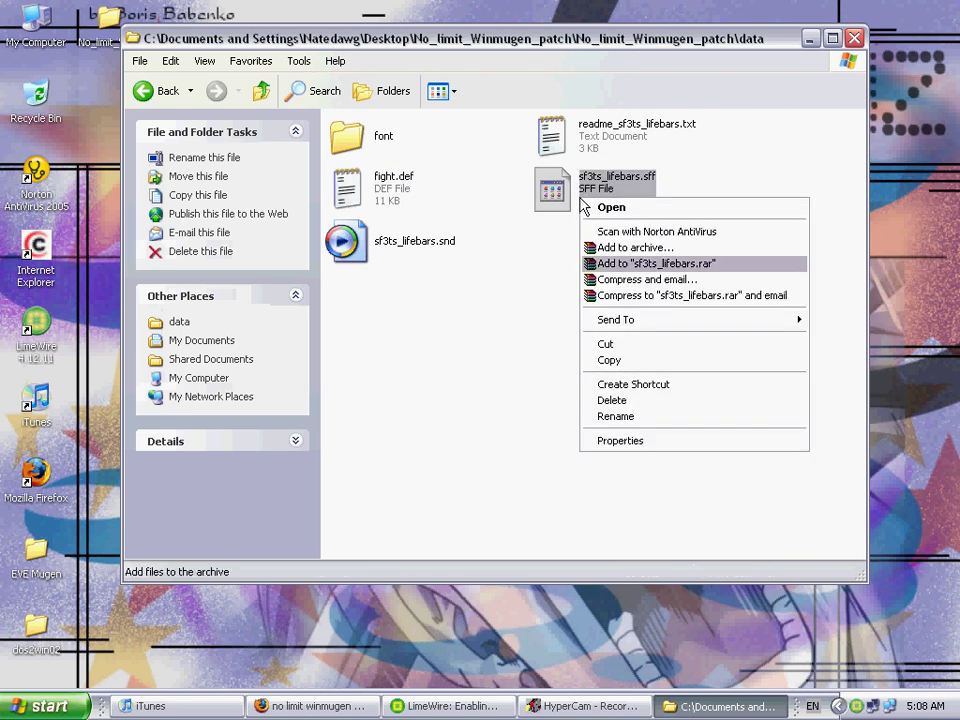
click(628, 416)
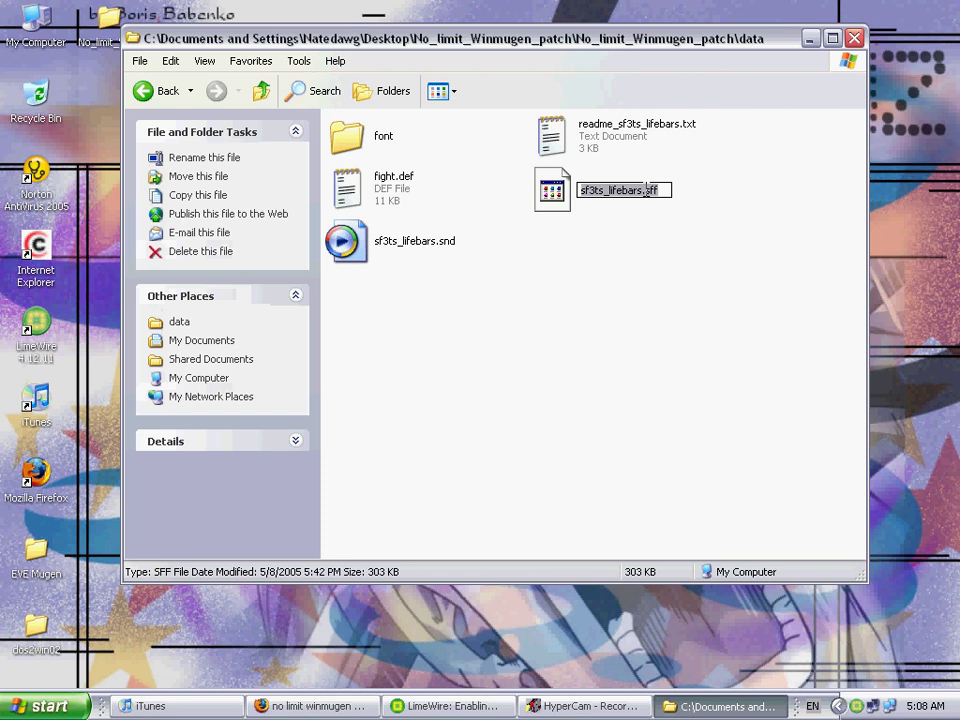
drag(642, 190, 576, 191)
text(fight)
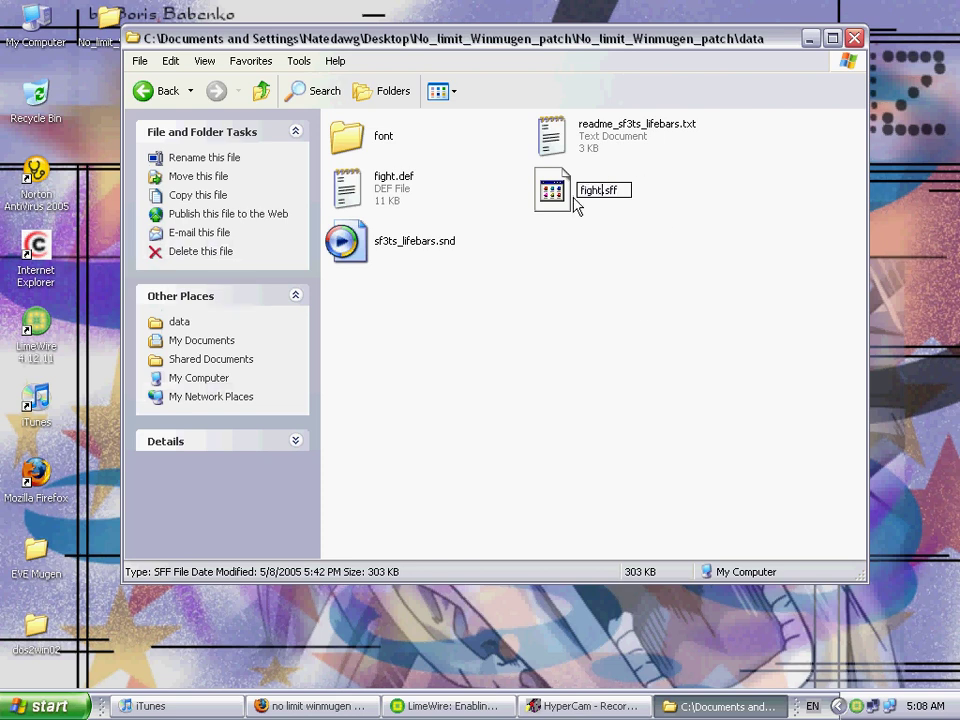
key(Return)
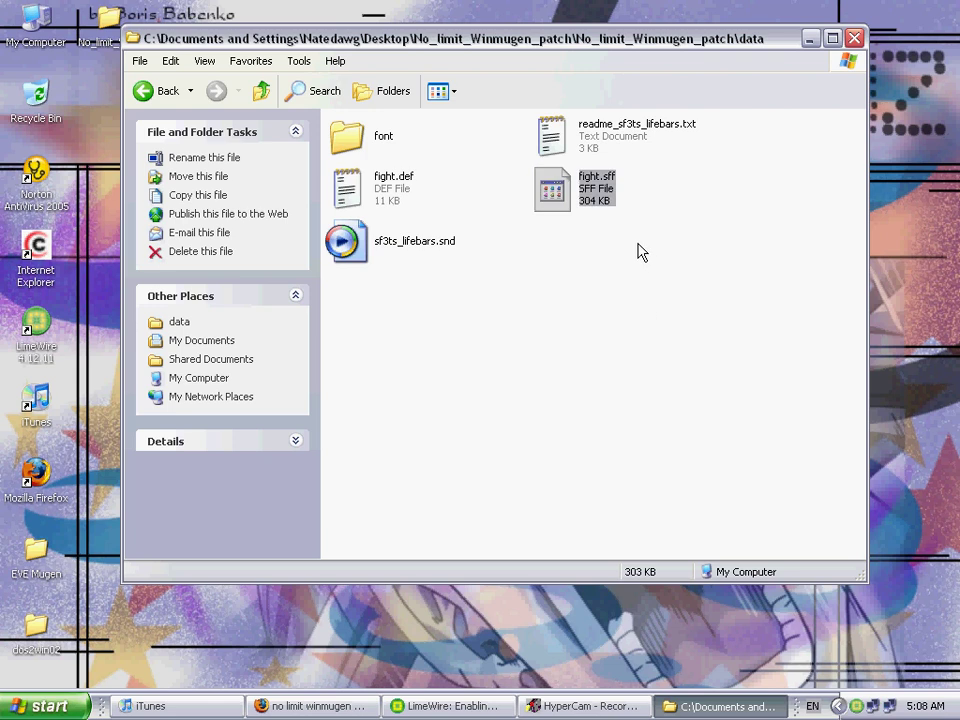
click(636, 254)
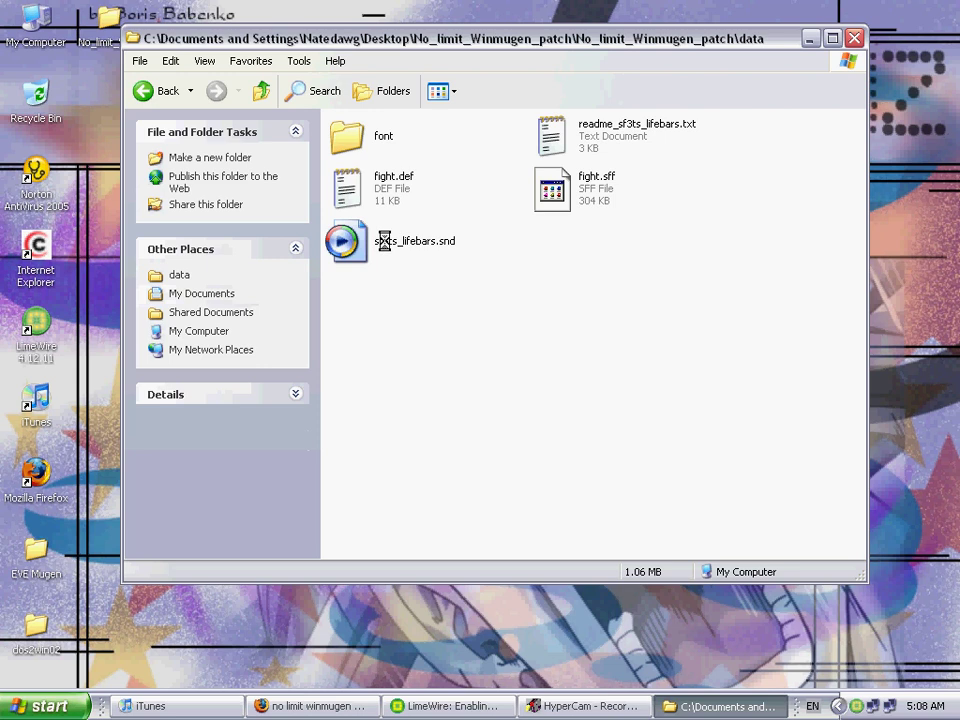
Rename sf3ts_lifebars.snd as fight.snd
right_click(384, 241)
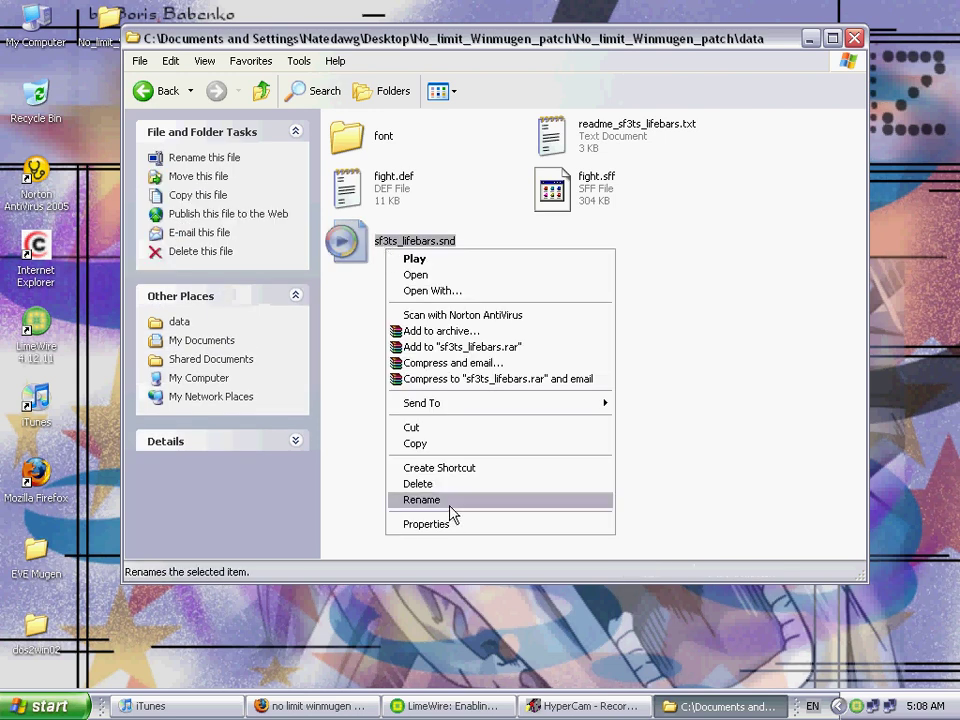
click(449, 500)
drag(438, 246, 395, 246)
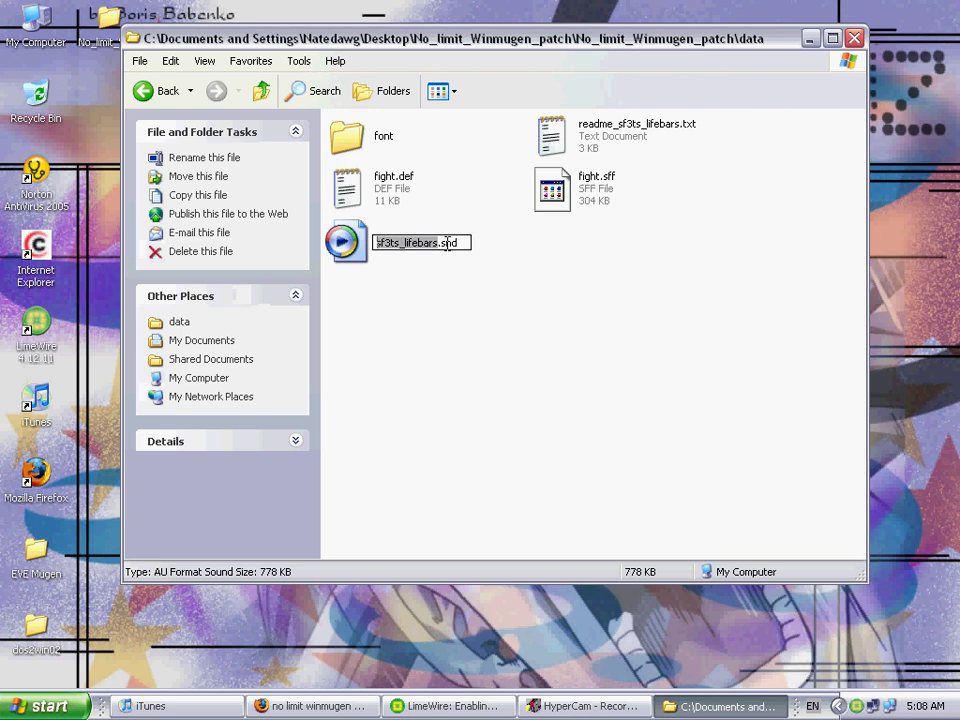
text(fight)
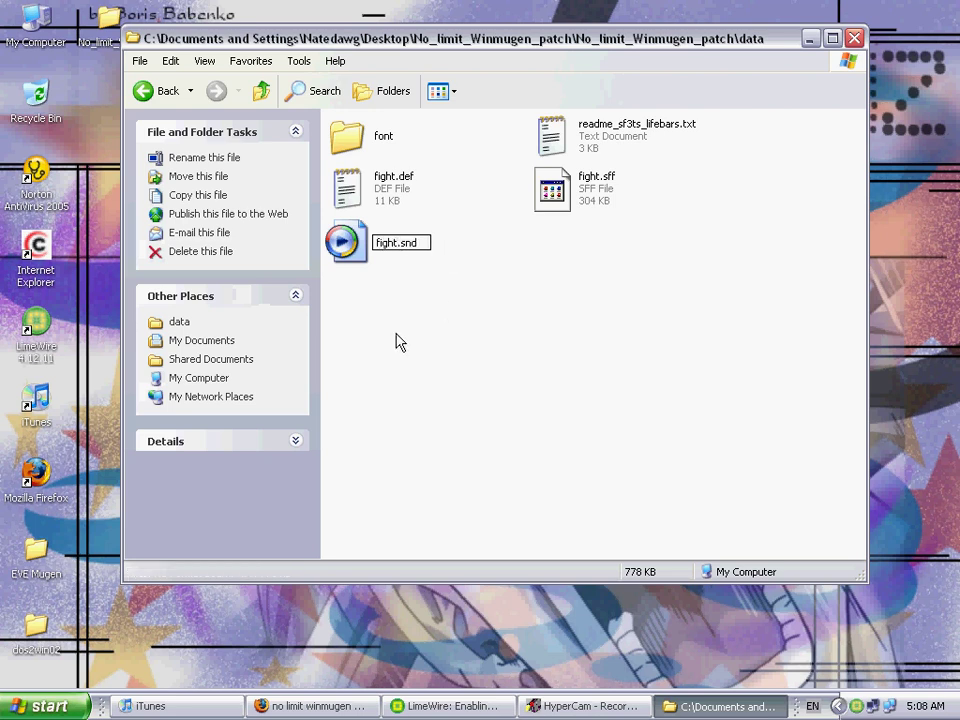
key(Return)
click(548, 254)
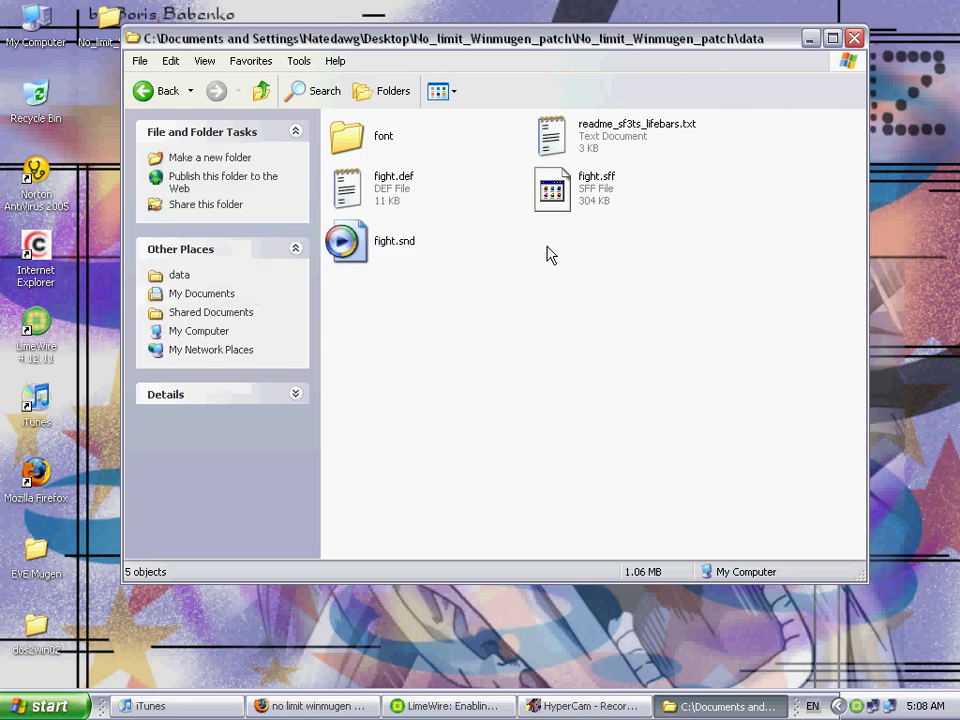
Copy fight.def, fight.sff and fight.snd from the sf3ts_lifebars folder into the data folder, replacing the existing files
drag(636, 296, 403, 193)
right_click(403, 193)
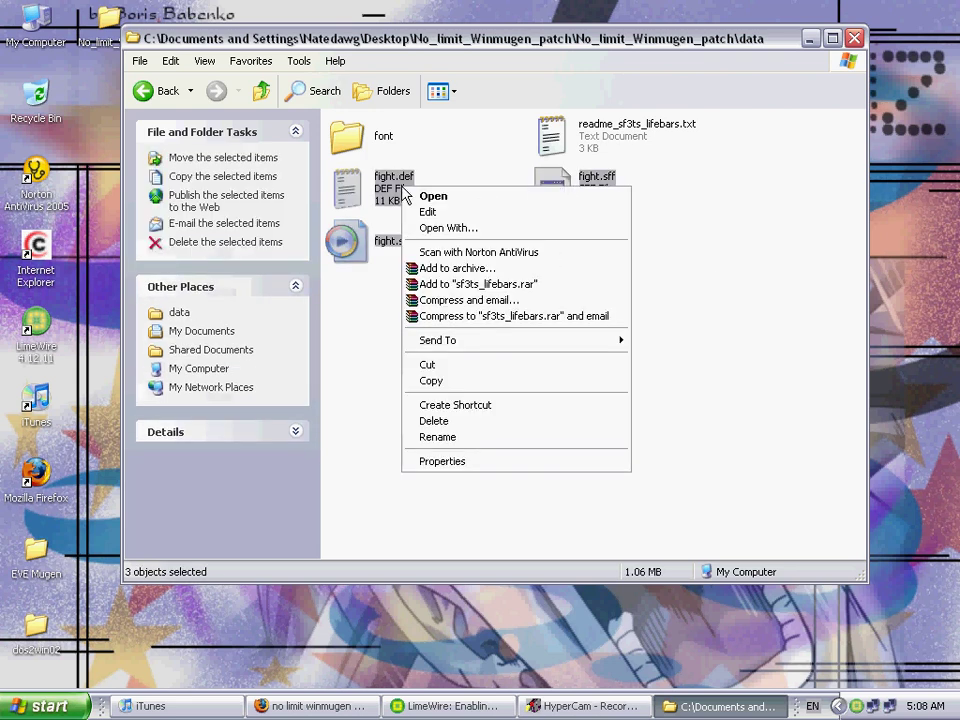
click(490, 388)
click(146, 90)
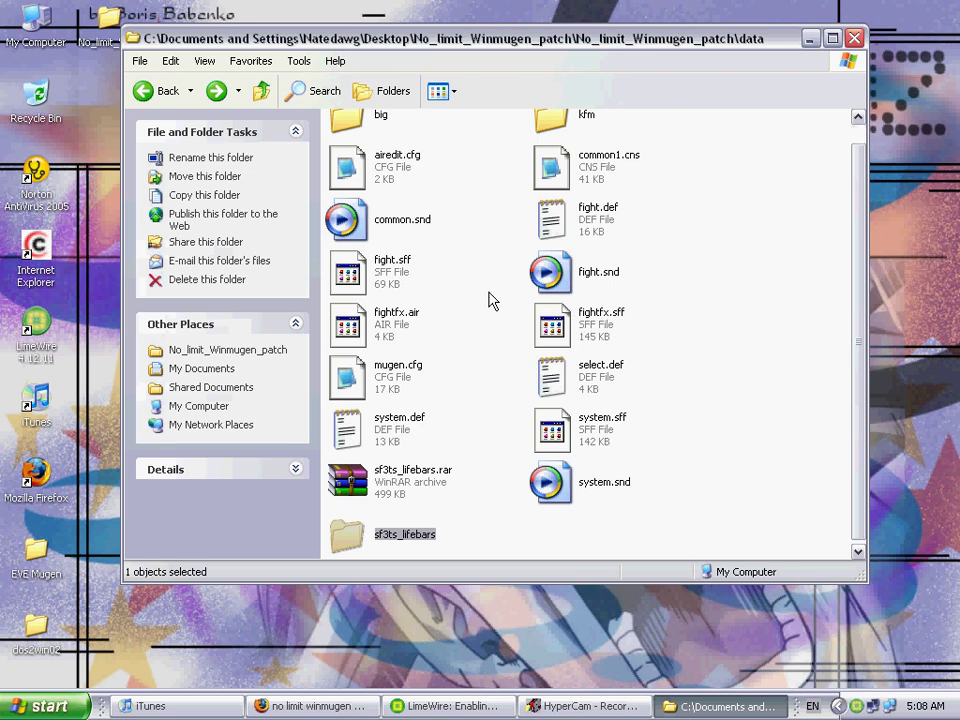
right_click(506, 249)
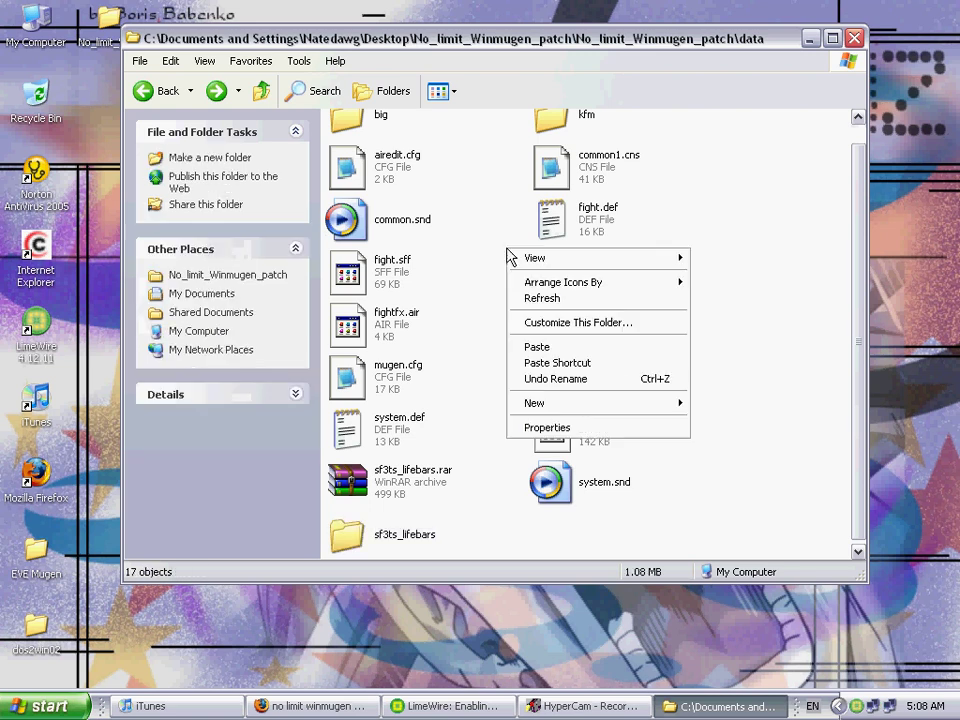
click(540, 347)
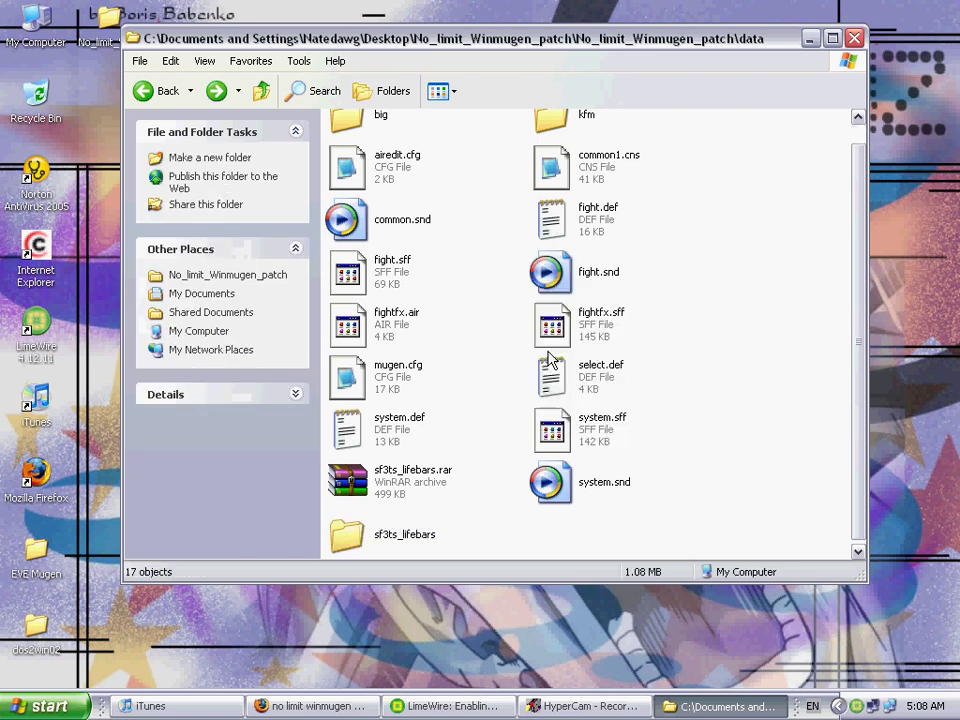
click(470, 443)
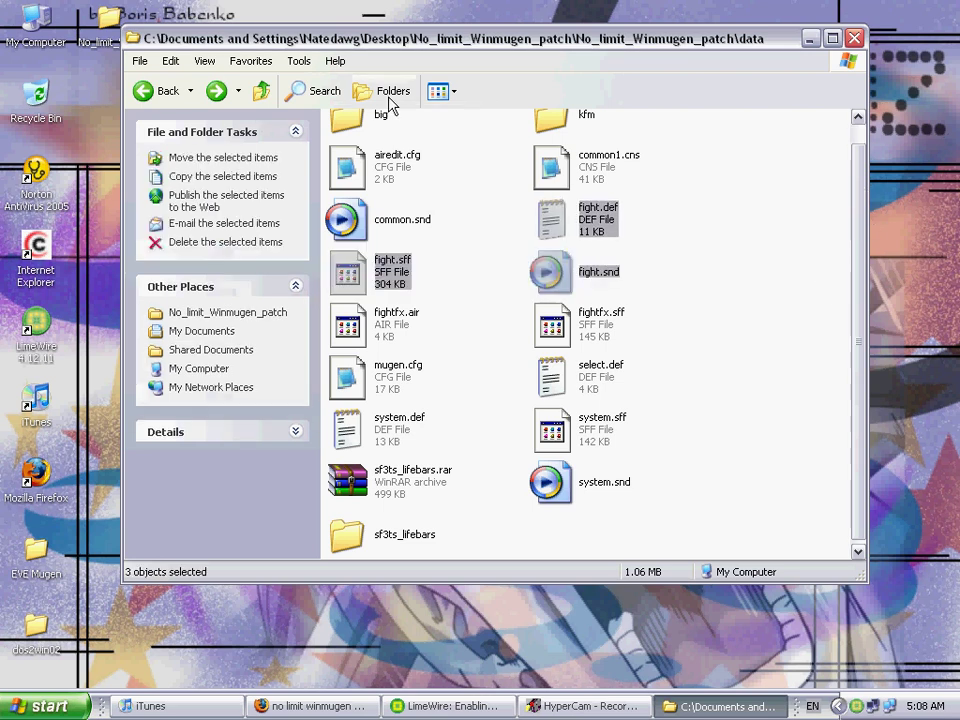
click(601, 293)
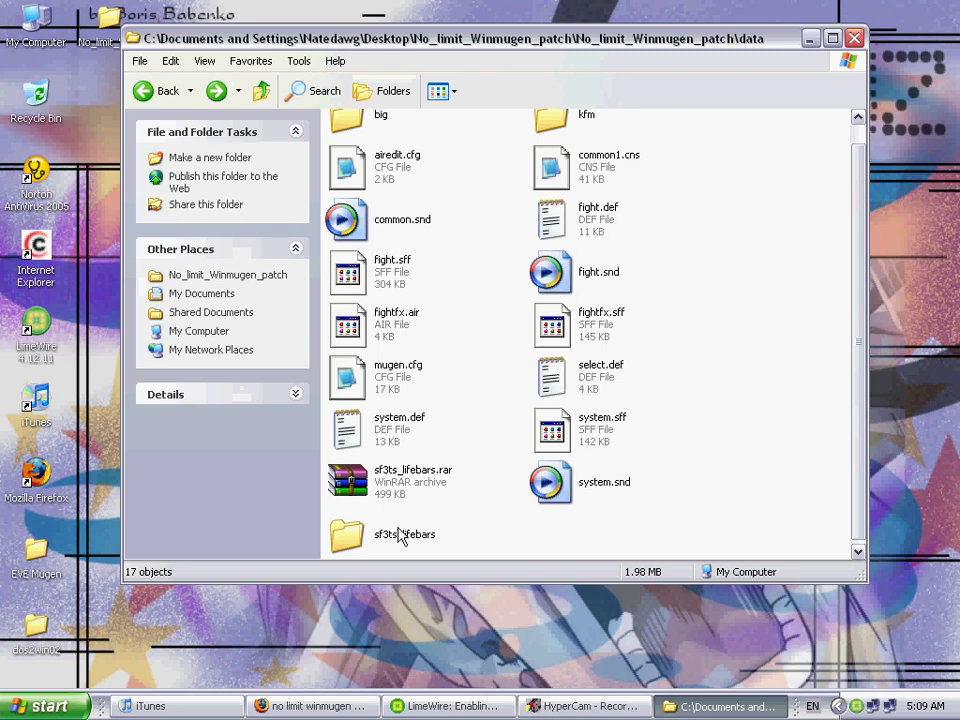
Examine the .fnt files in the font folder inside sf3ts_lifebars and return to the data folder
click(395, 538)
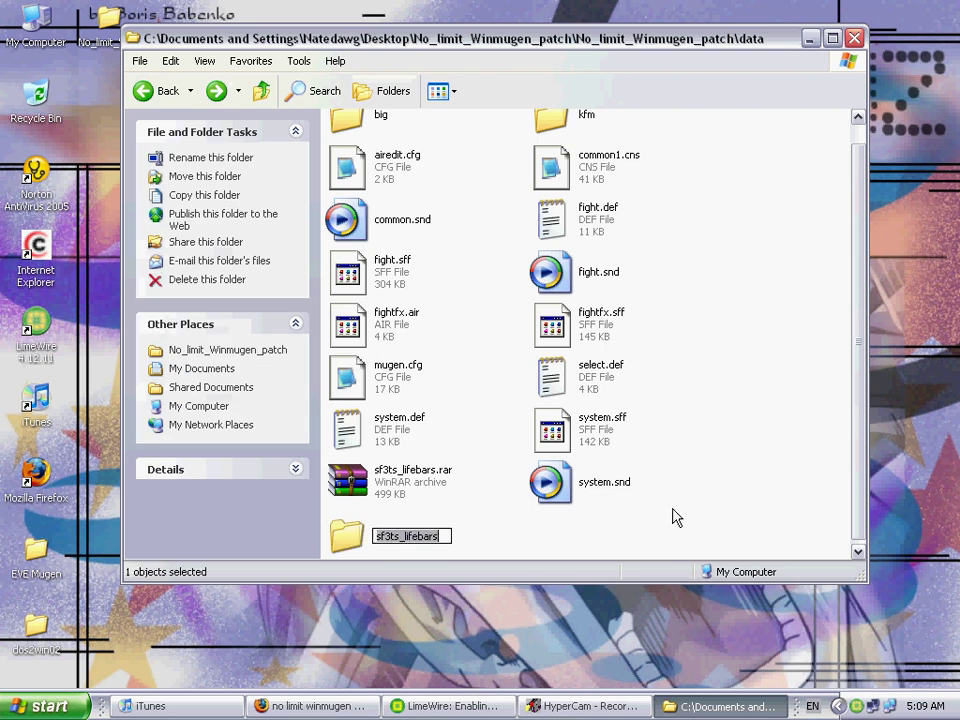
click(673, 516)
double_click(356, 540)
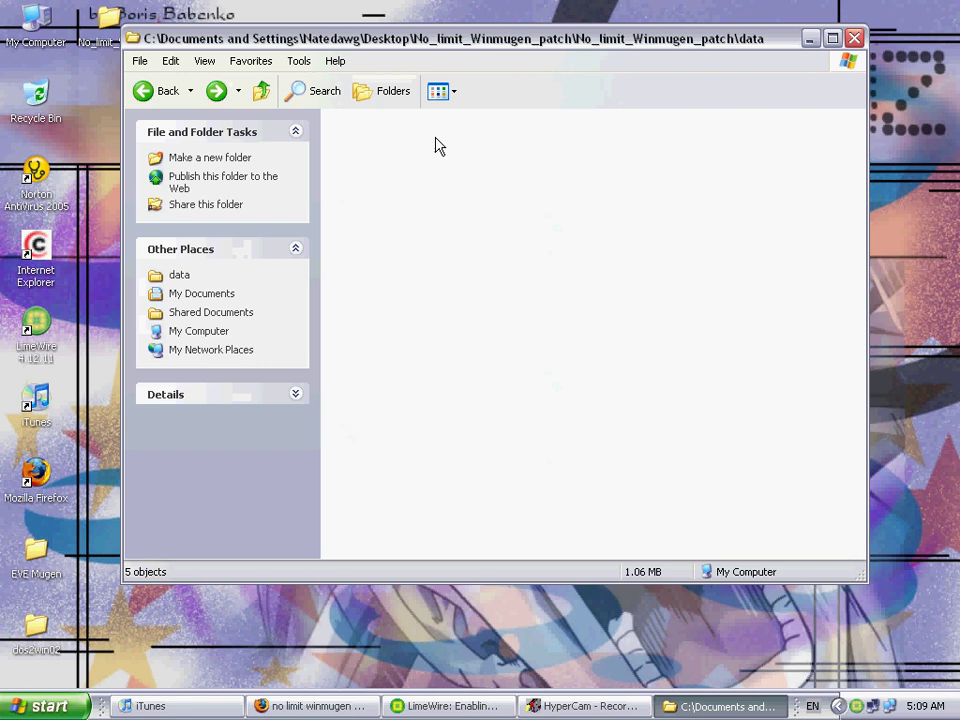
click(385, 140)
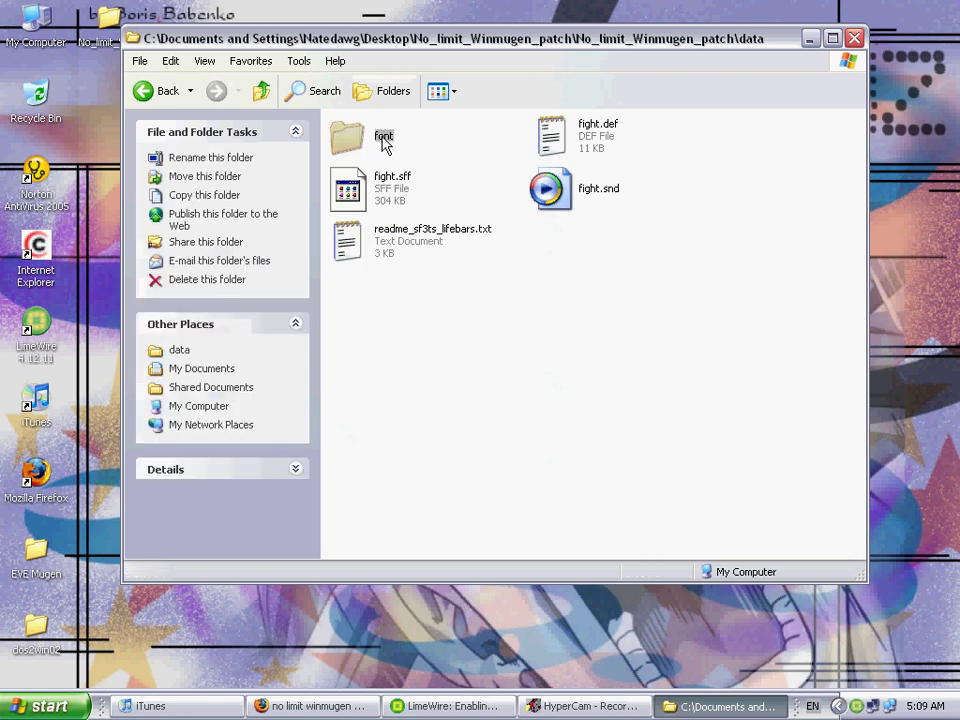
double_click(382, 140)
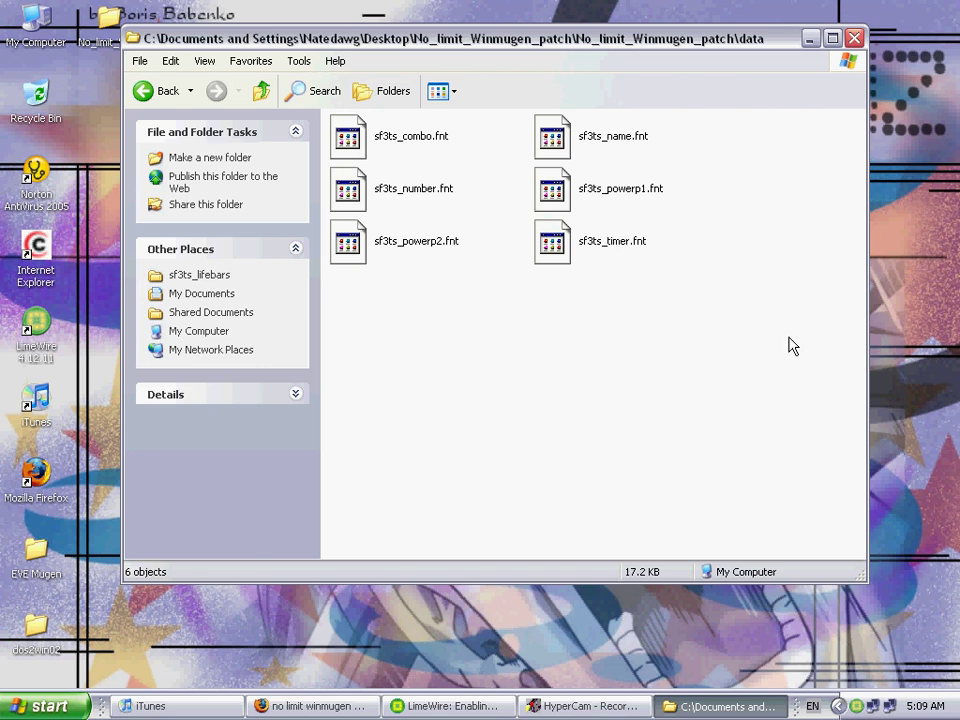
drag(737, 326, 471, 197)
click(471, 197)
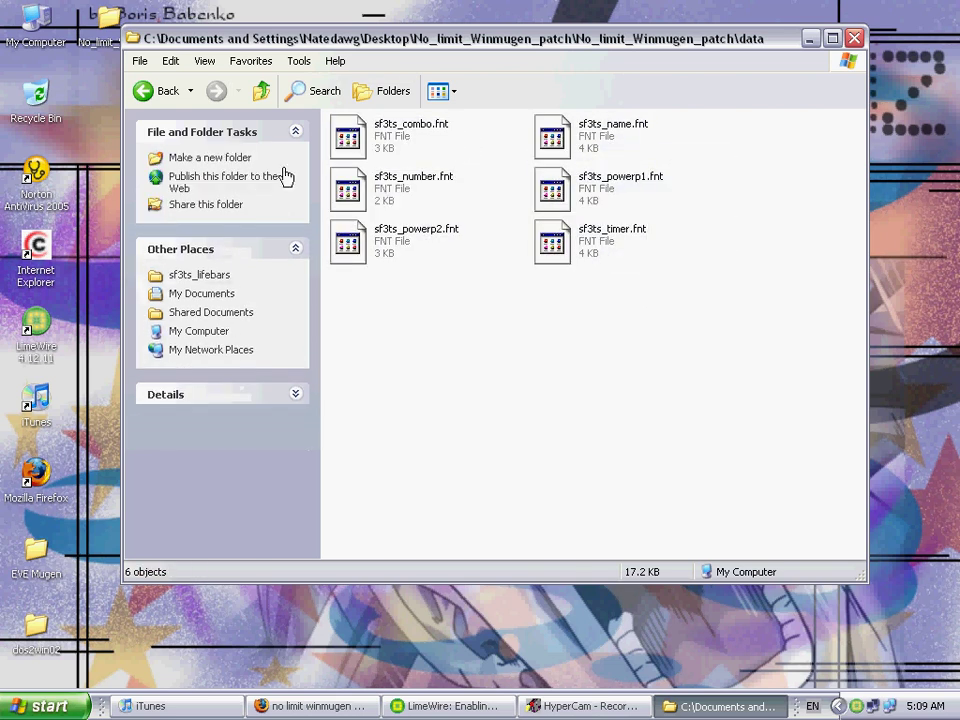
click(176, 100)
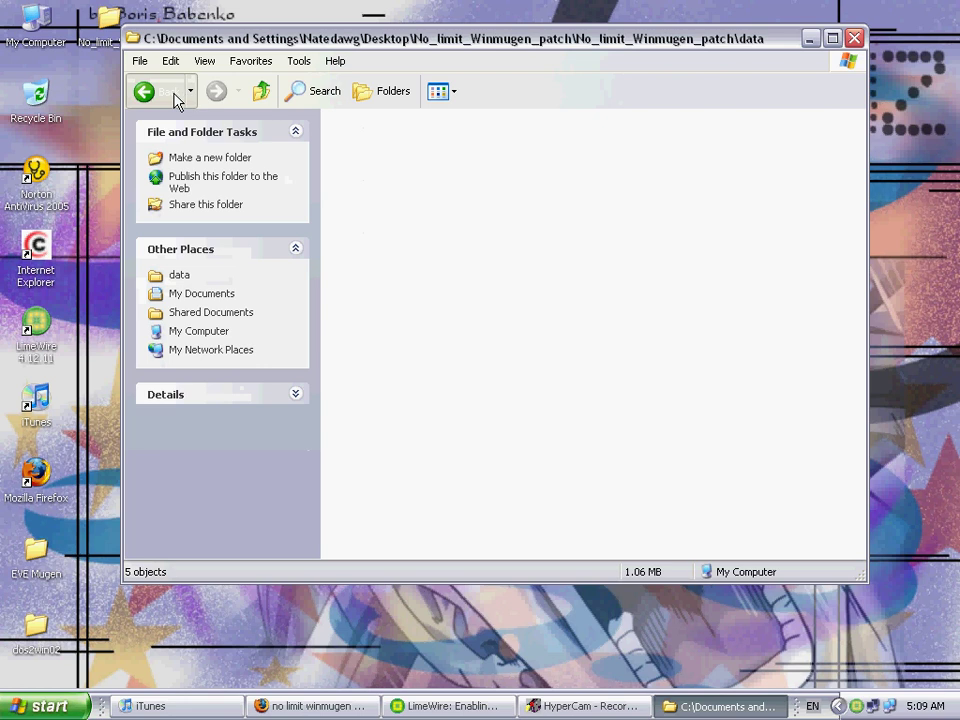
click(176, 100)
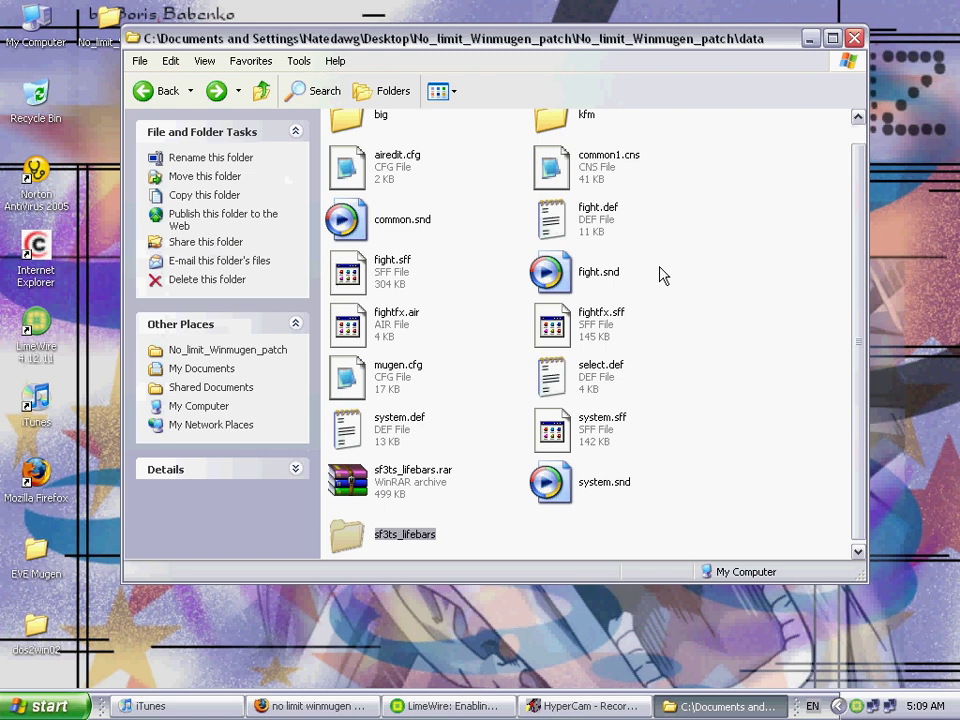
Open the data folder's fight.def and set the snd entry under [Files] to fight.snd
click(600, 226)
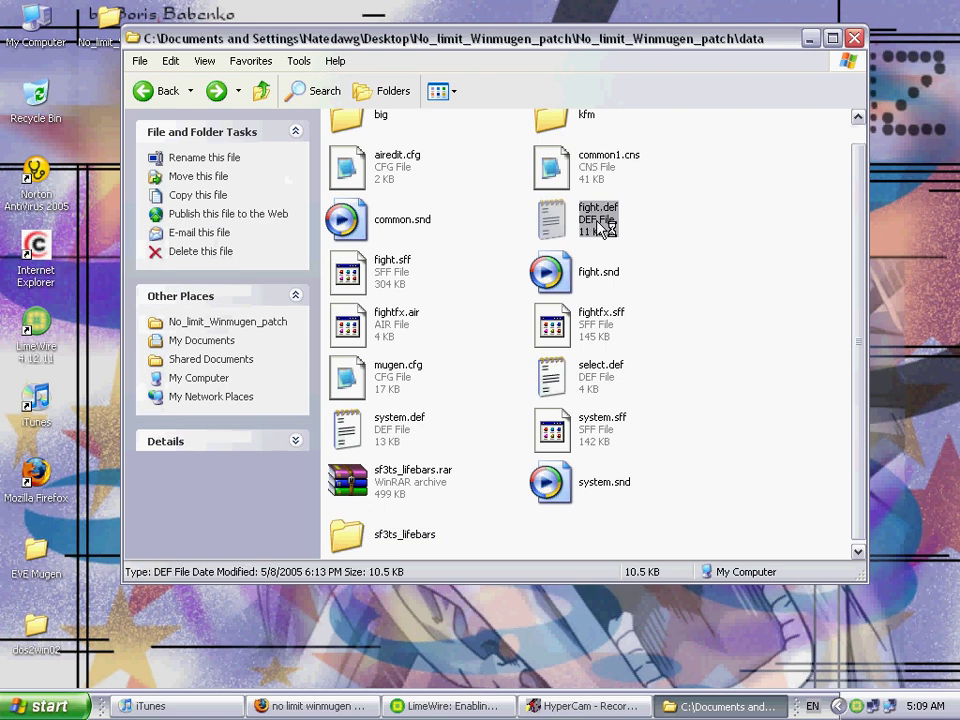
double_click(600, 226)
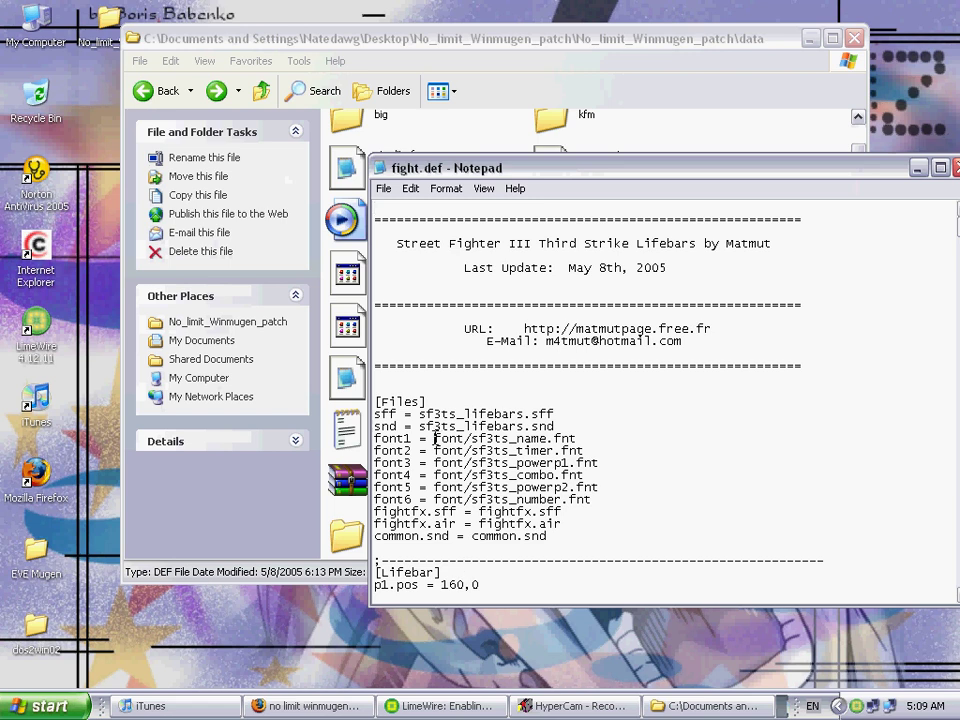
drag(434, 438, 592, 499)
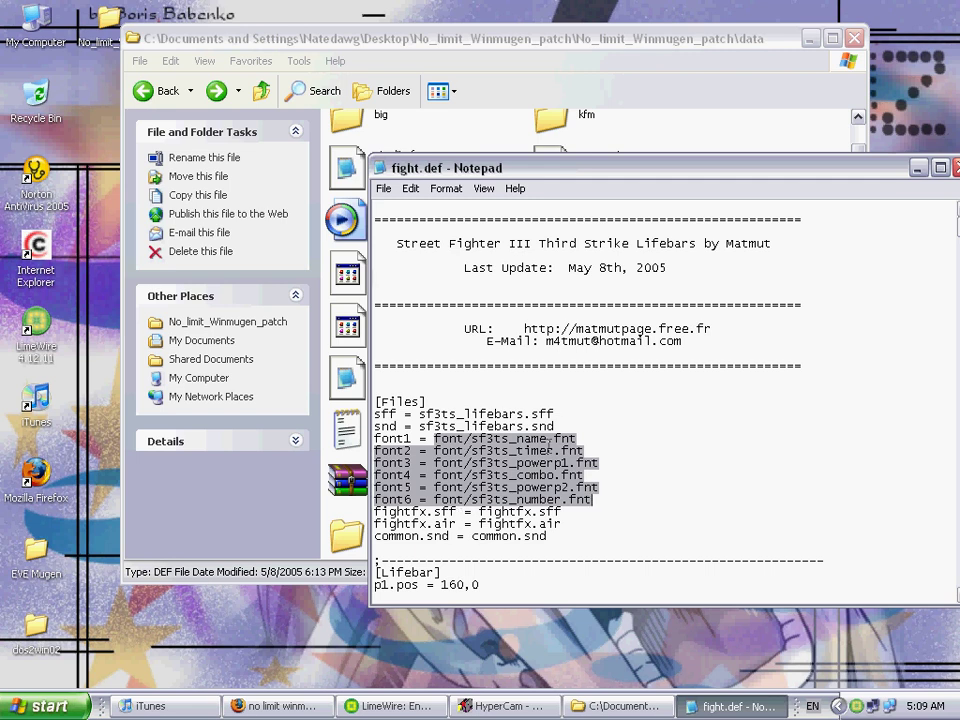
click(444, 424)
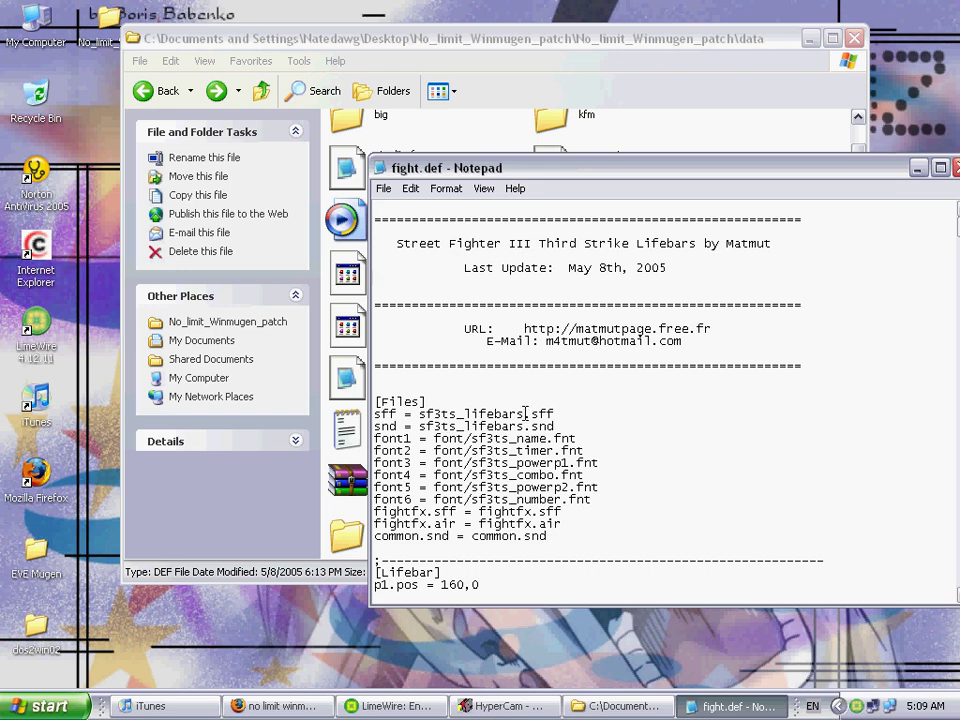
drag(522, 426, 436, 430)
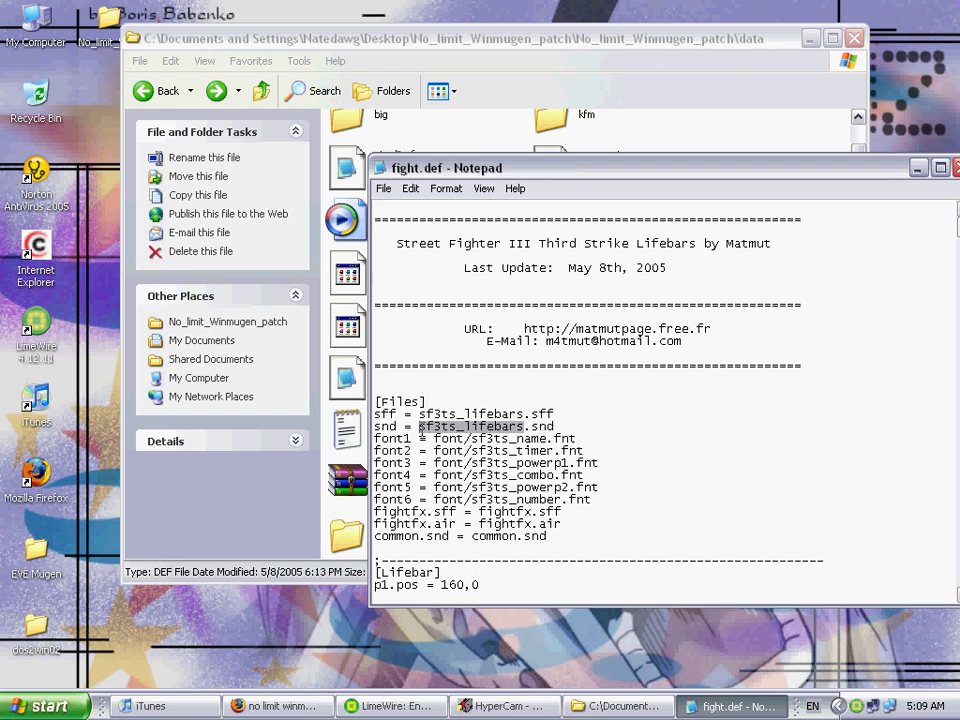
text(fight)
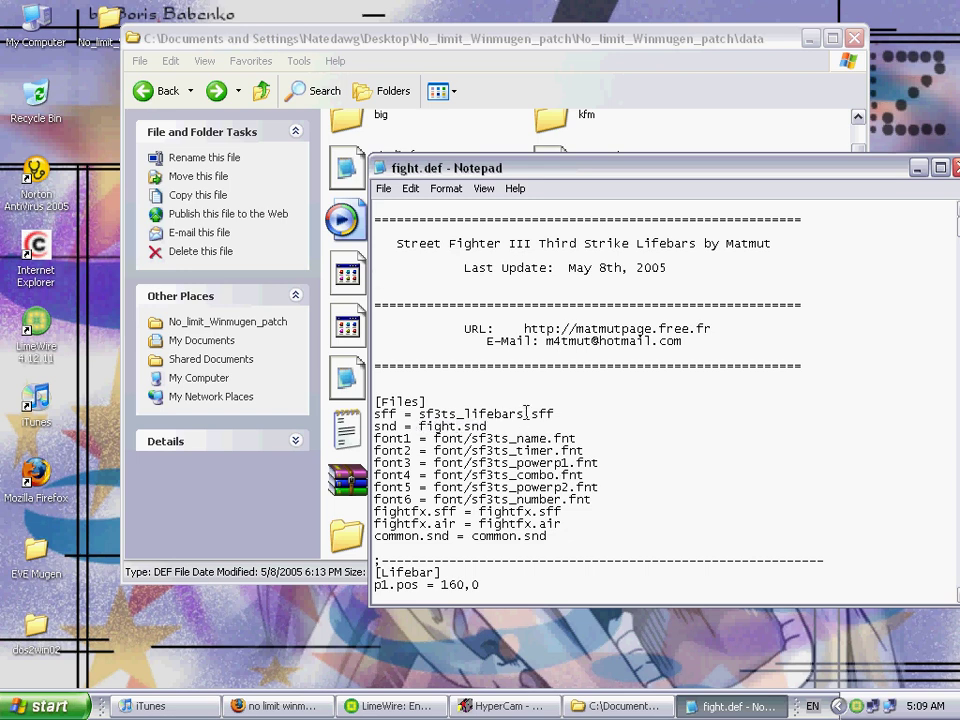
Set the sff entry under [Files] to fight.sff, then close fight.def with the changes saved
drag(522, 413, 422, 413)
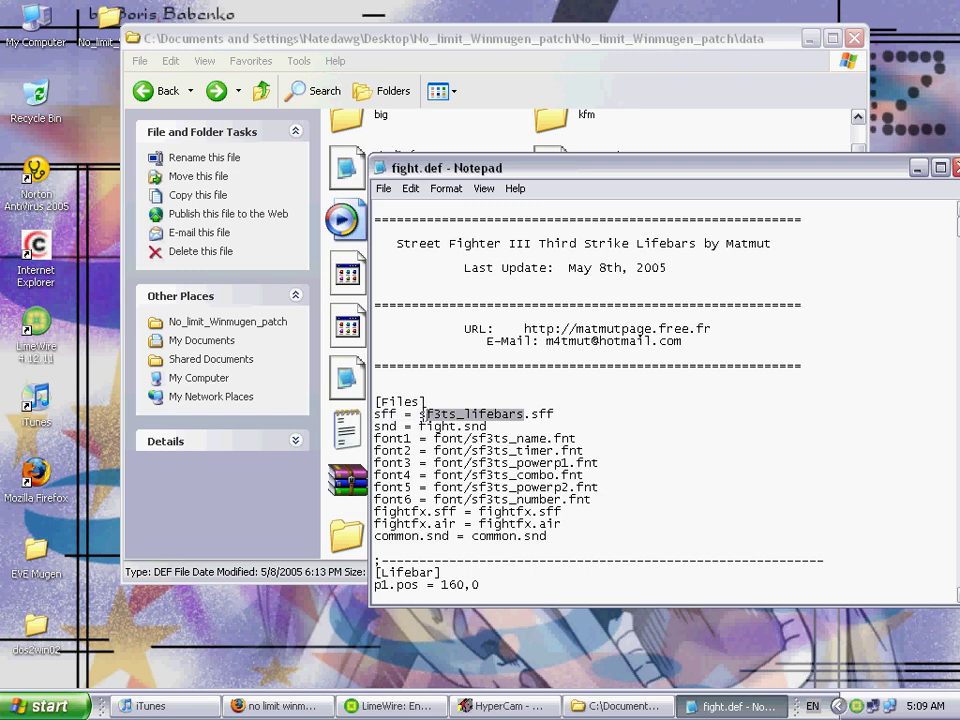
text(fight)
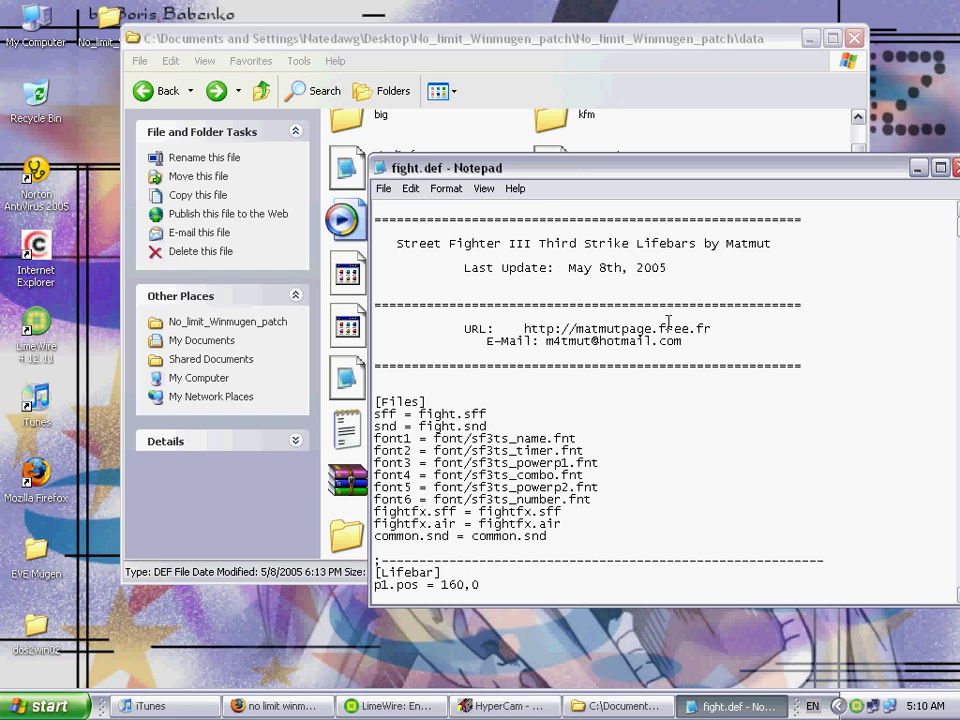
click(955, 168)
click(403, 416)
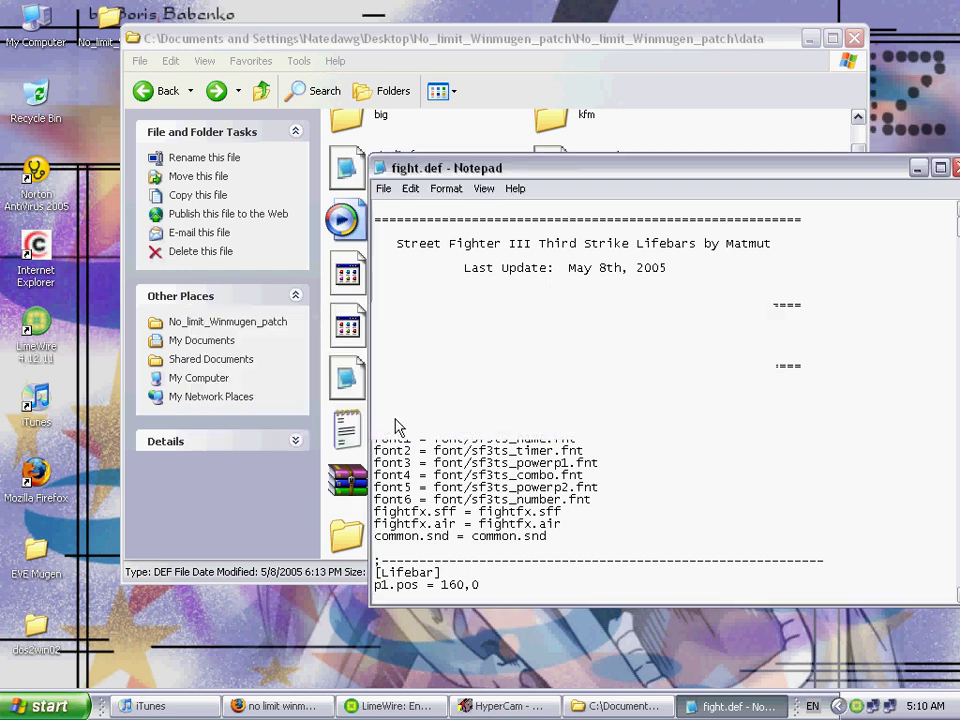
click(658, 388)
Copy the font folder from sf3ts_lifebars into the main No_limit_Winmugen_patch folder, over the existing font folder
click(348, 545)
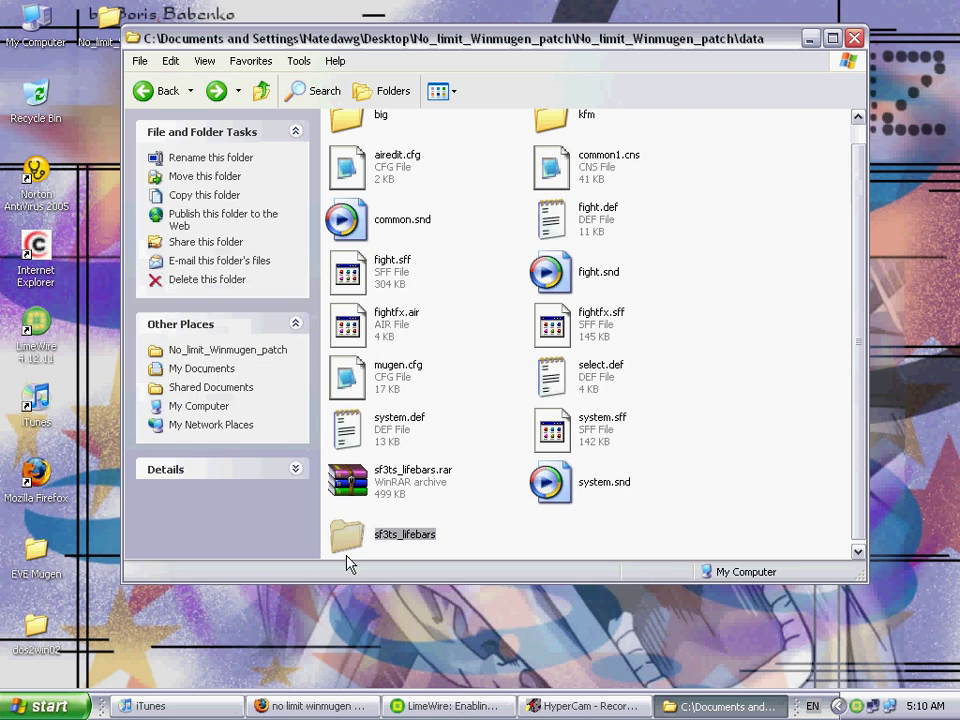
key(Return)
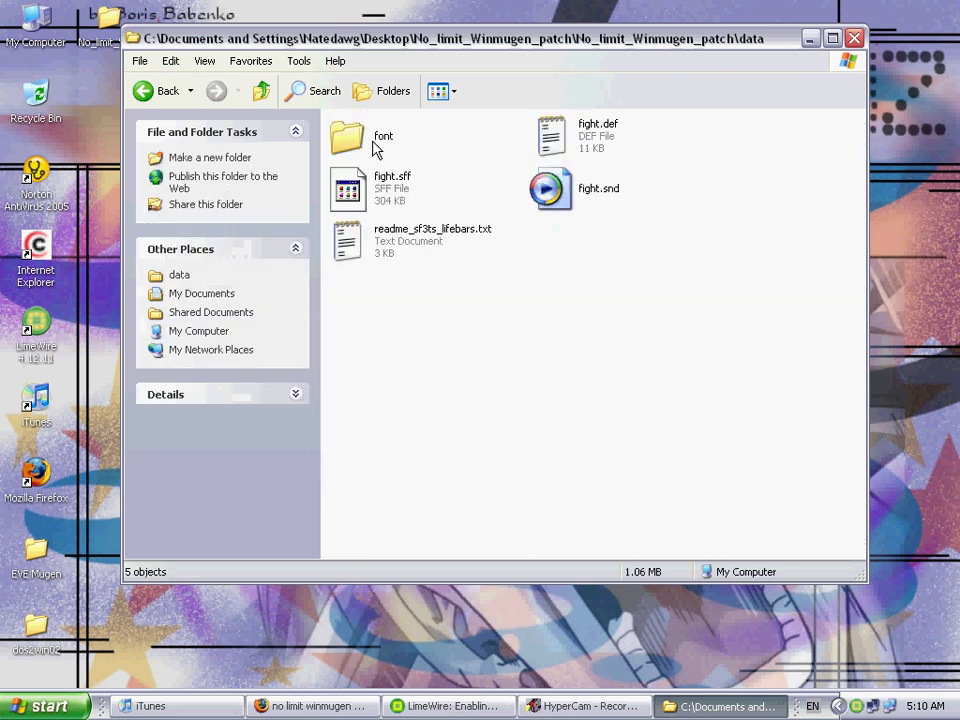
right_click(363, 141)
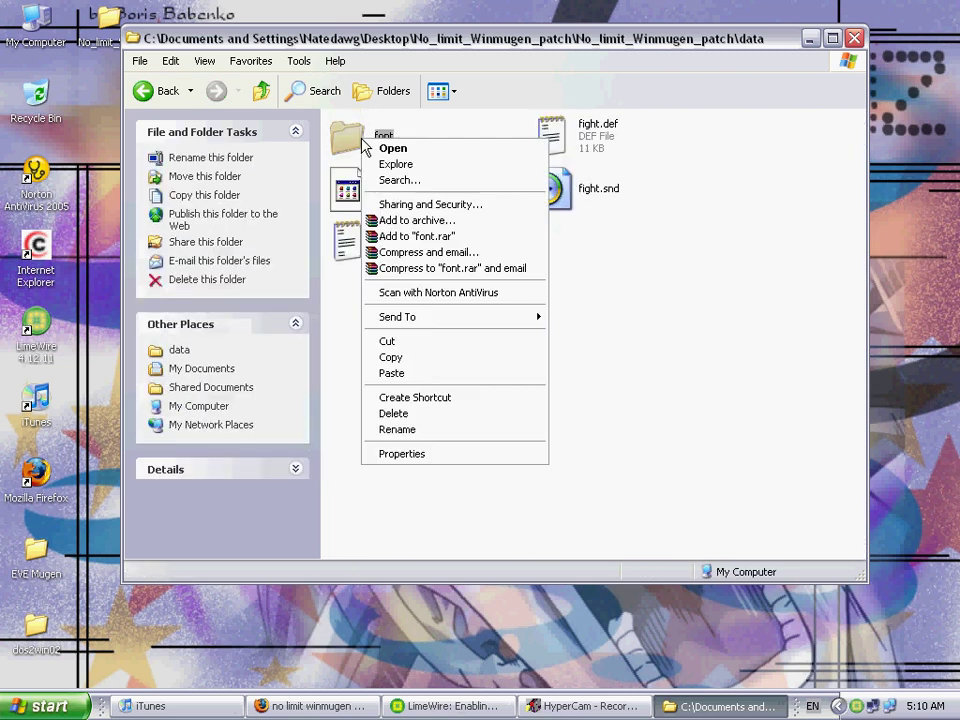
click(399, 357)
click(424, 347)
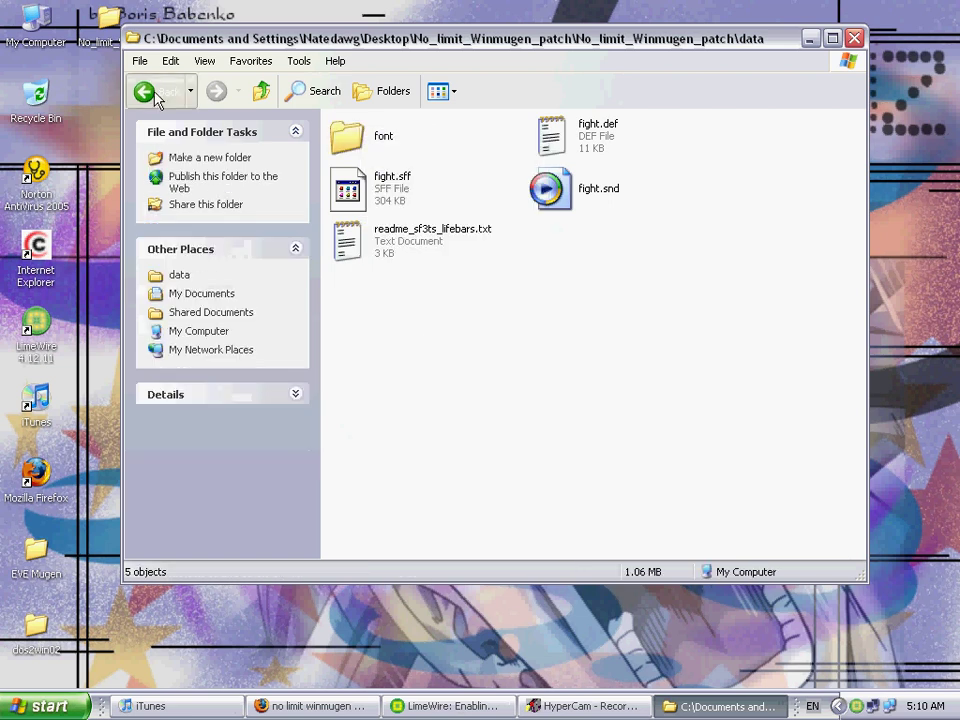
click(147, 92)
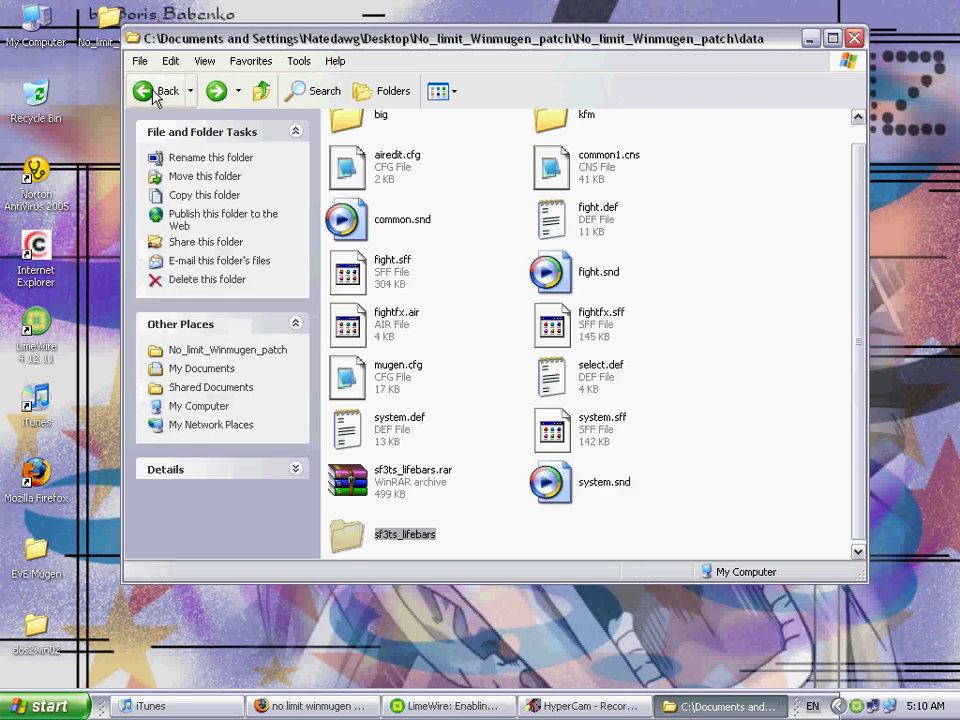
click(150, 93)
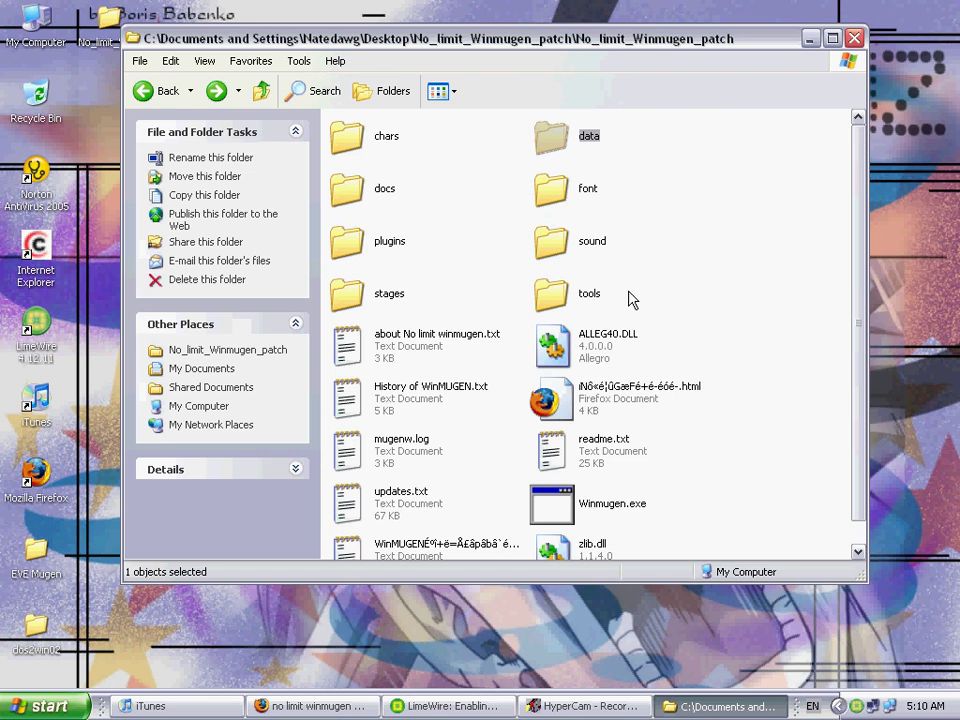
click(681, 227)
right_click(652, 186)
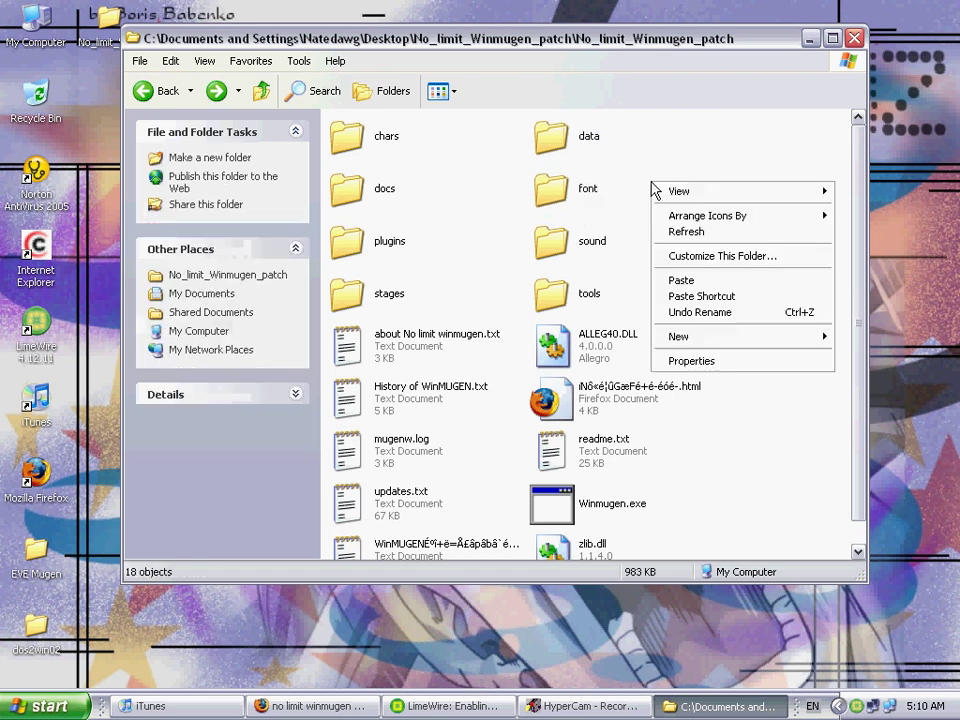
click(720, 281)
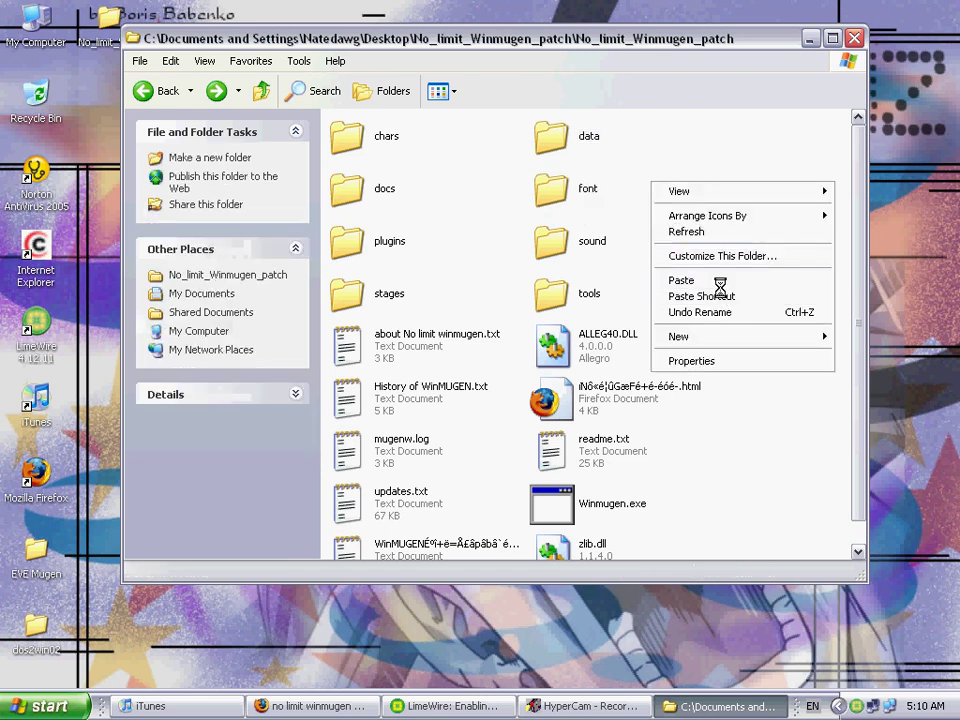
click(463, 400)
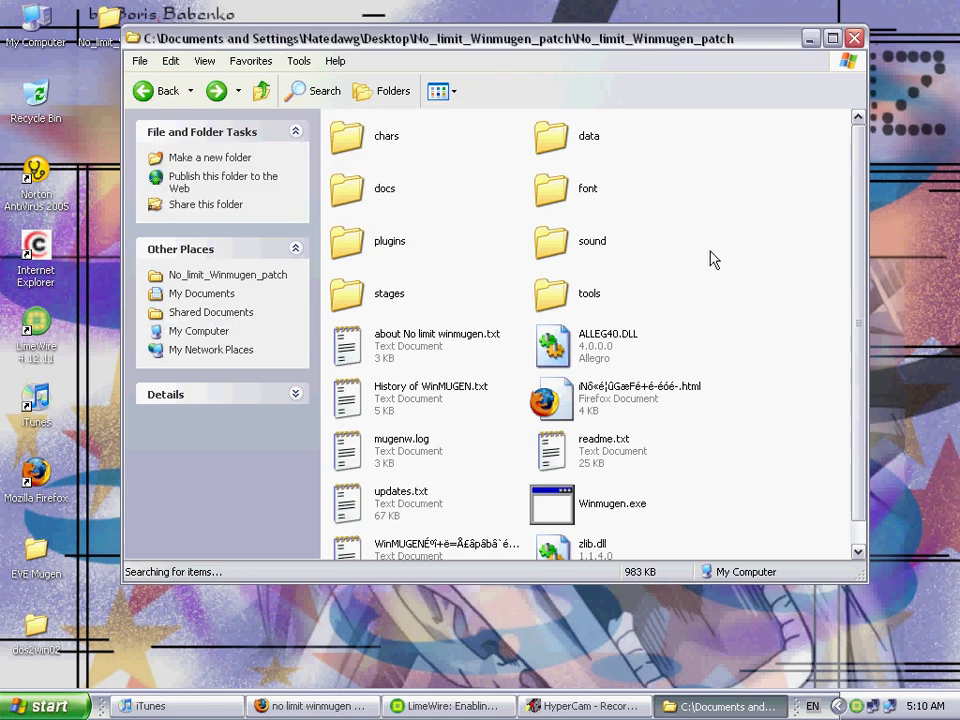
Reopen fight.def from the data folder and check the sff, snd and font paths under [Files]
click(585, 196)
click(493, 223)
click(577, 142)
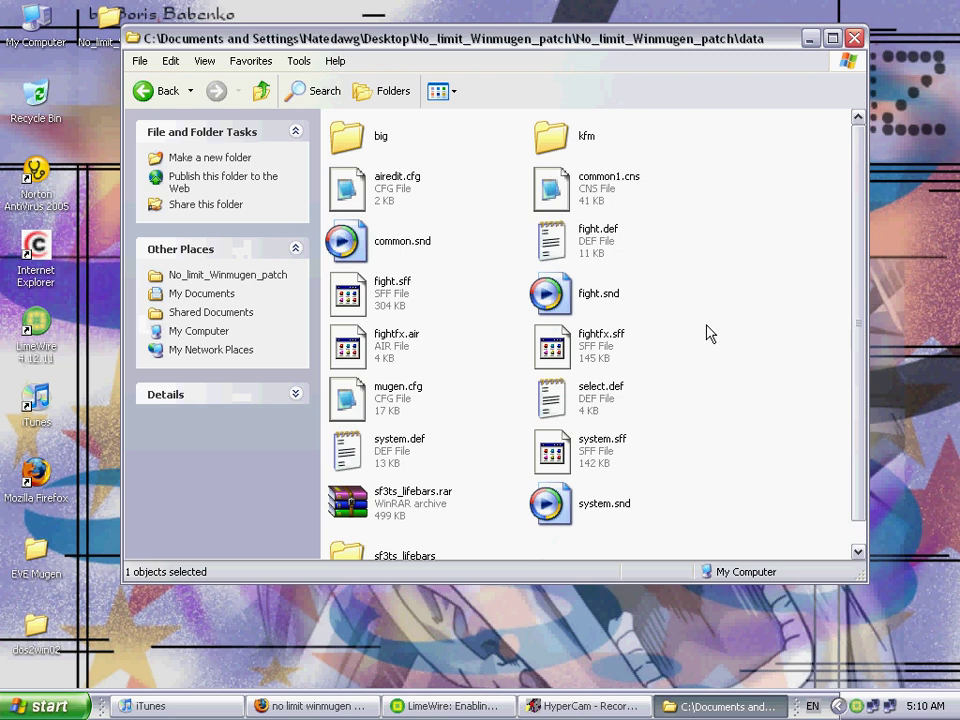
click(584, 243)
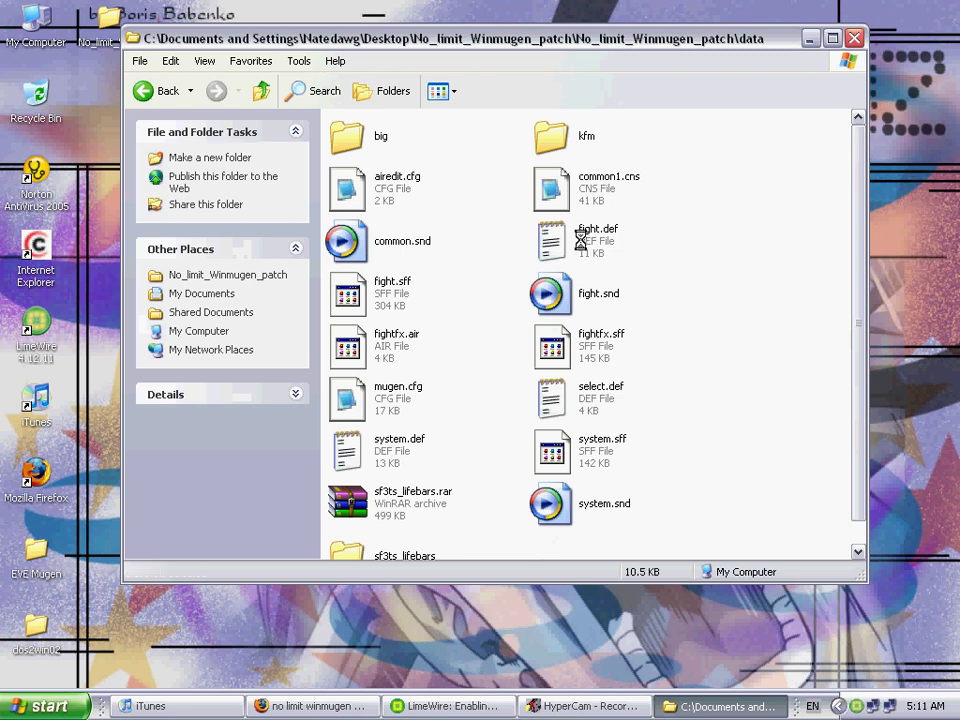
double_click(590, 245)
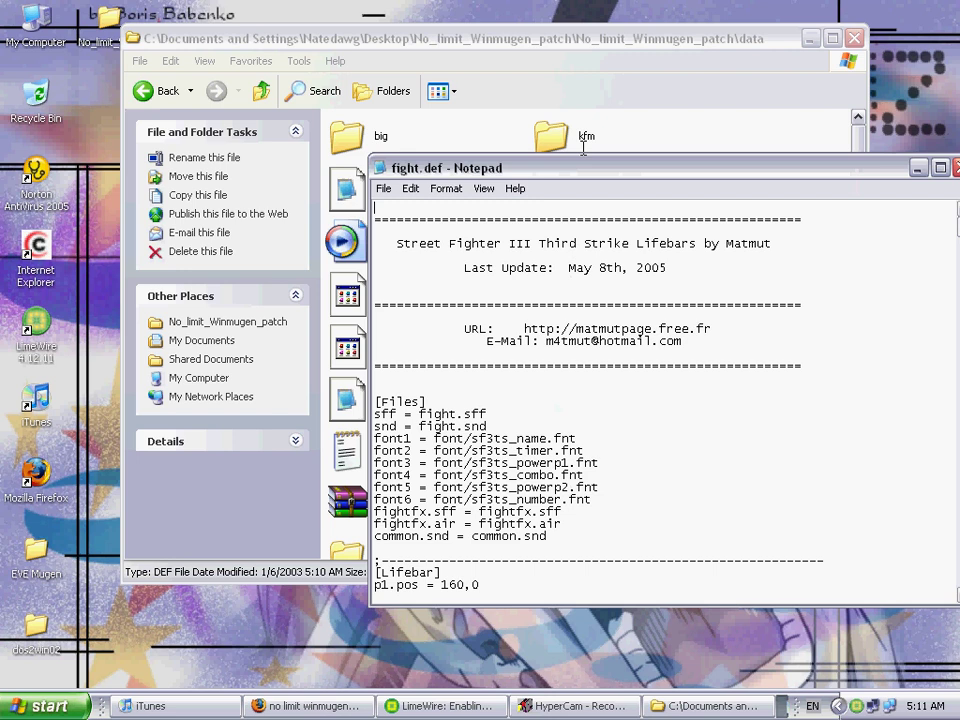
scroll(461, 475, down, 1)
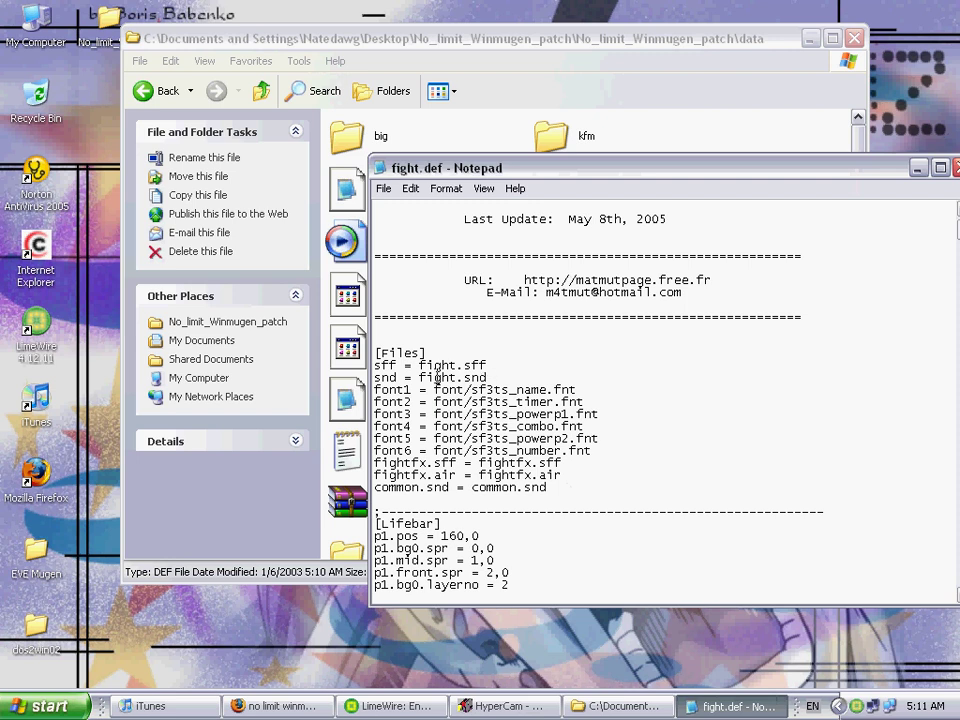
Close fight.def, open system.def from the data folder, and check the fight entry under [Files]
click(953, 167)
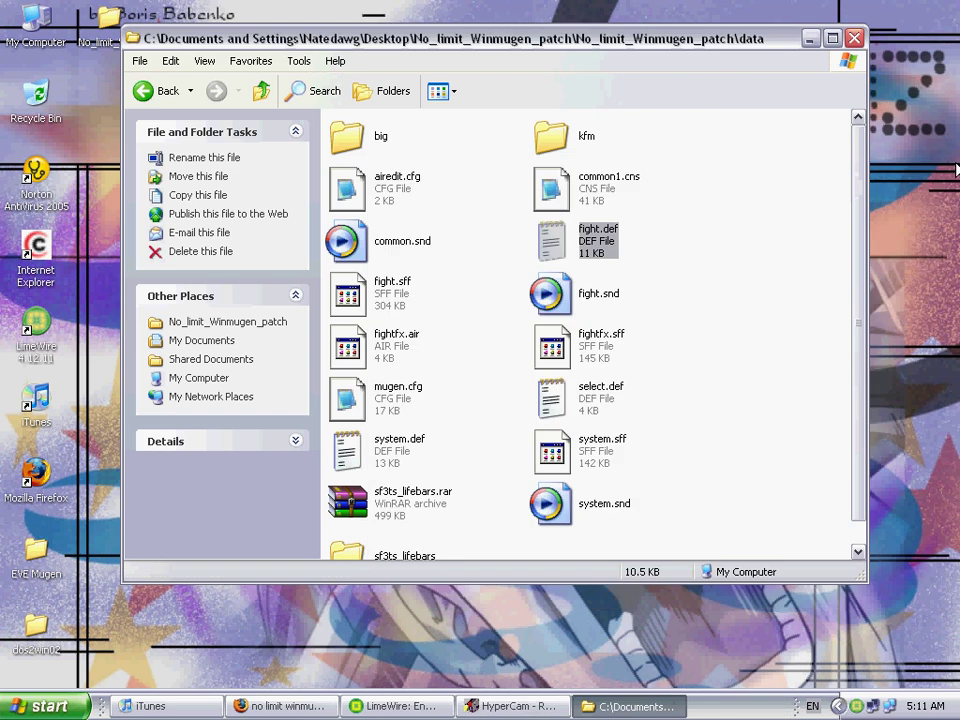
click(728, 294)
click(400, 463)
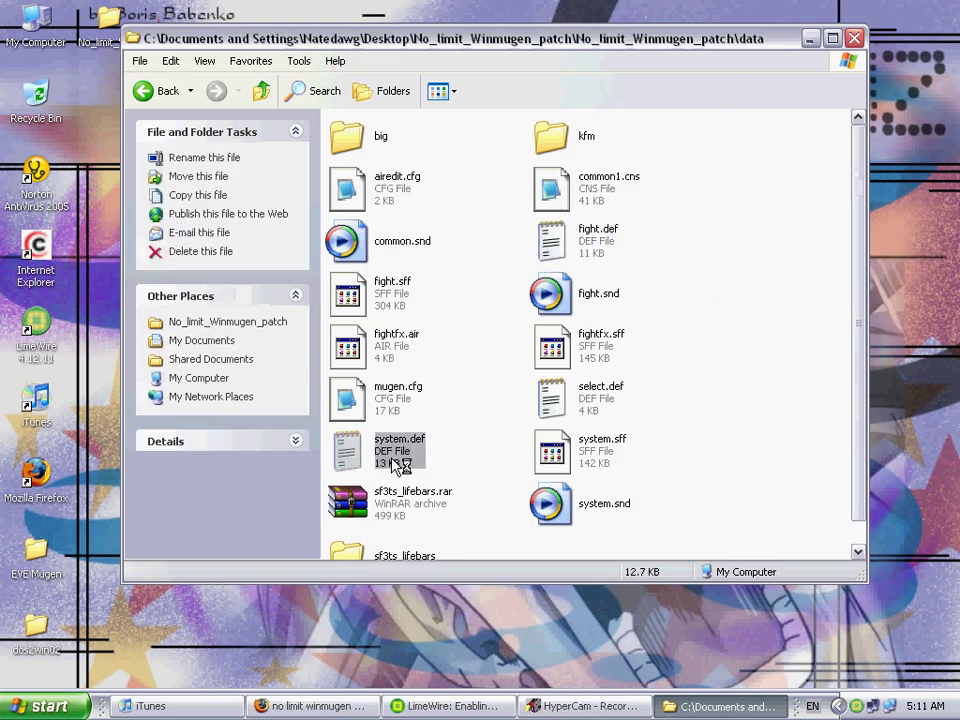
double_click(400, 463)
scroll(512, 527, down, 2)
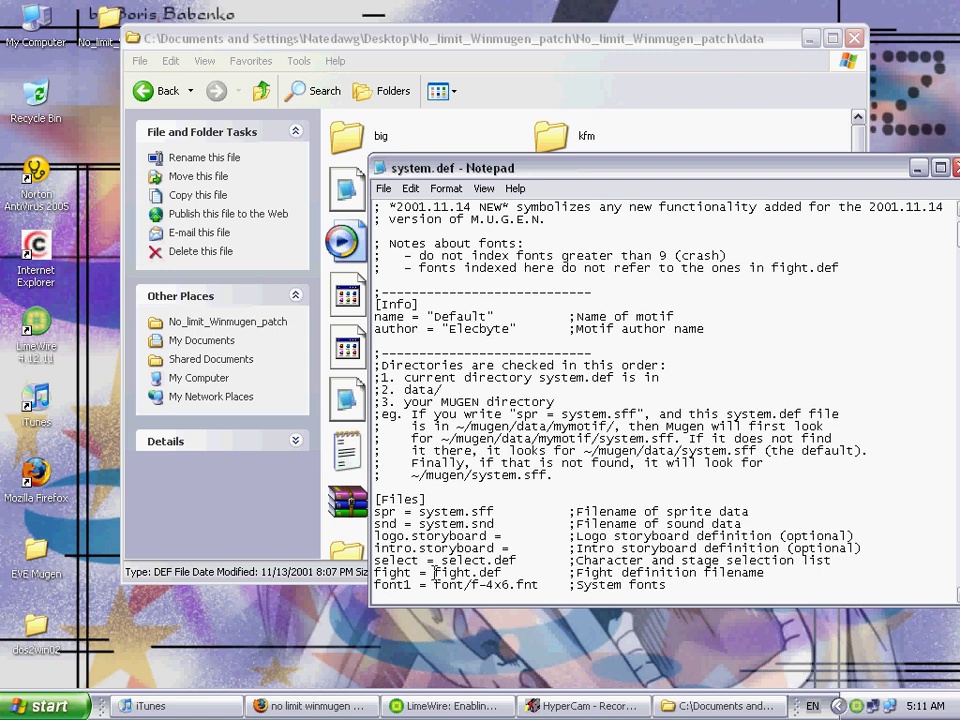
double_click(433, 572)
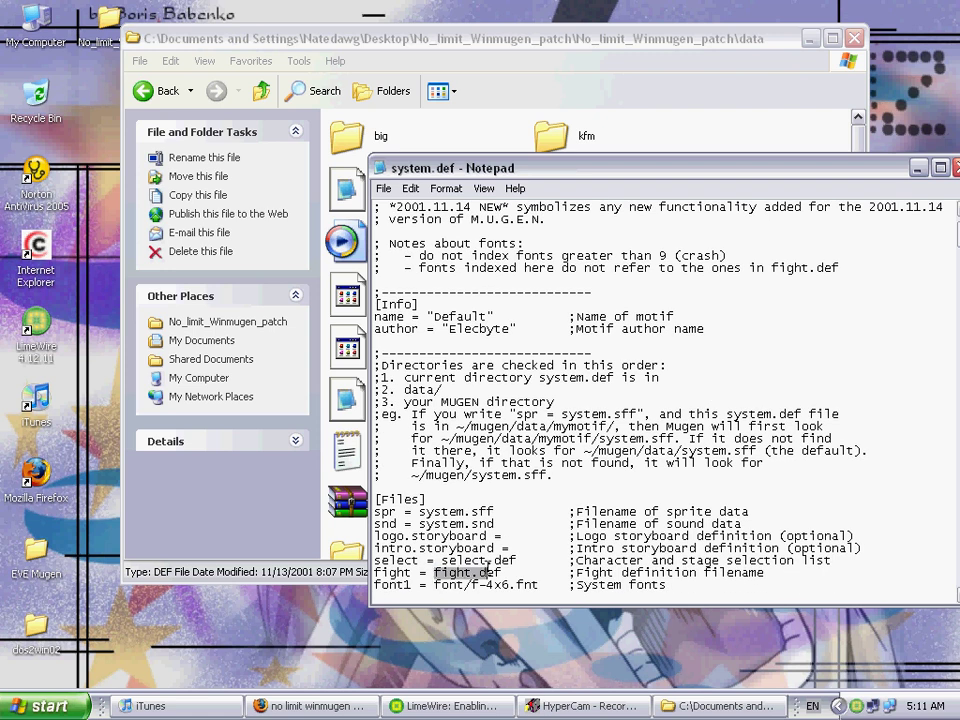
click(548, 572)
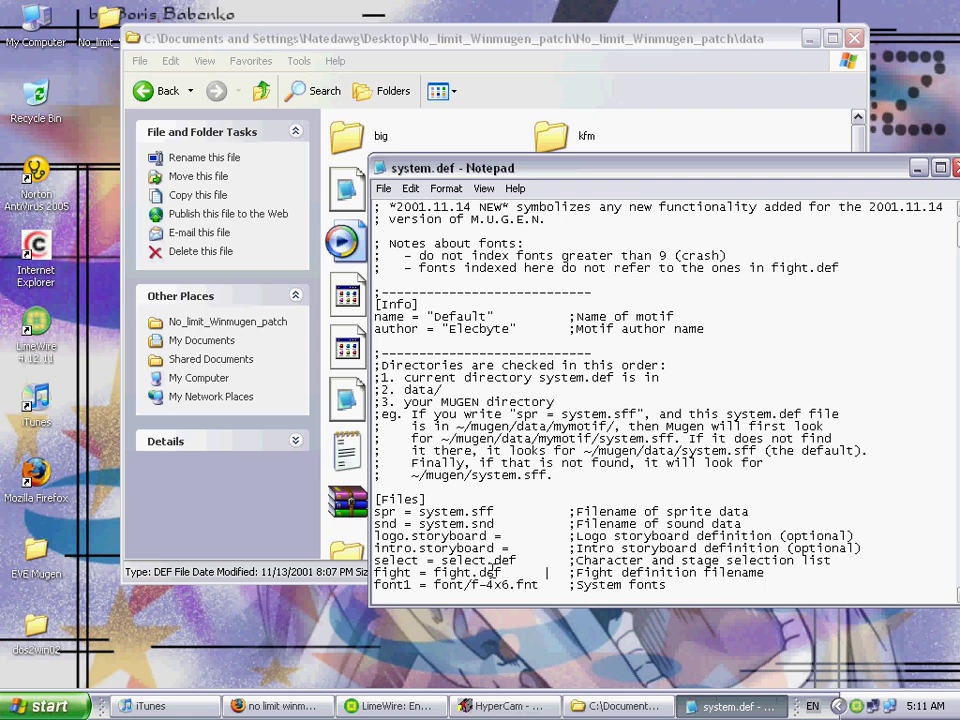
drag(500, 572, 440, 572)
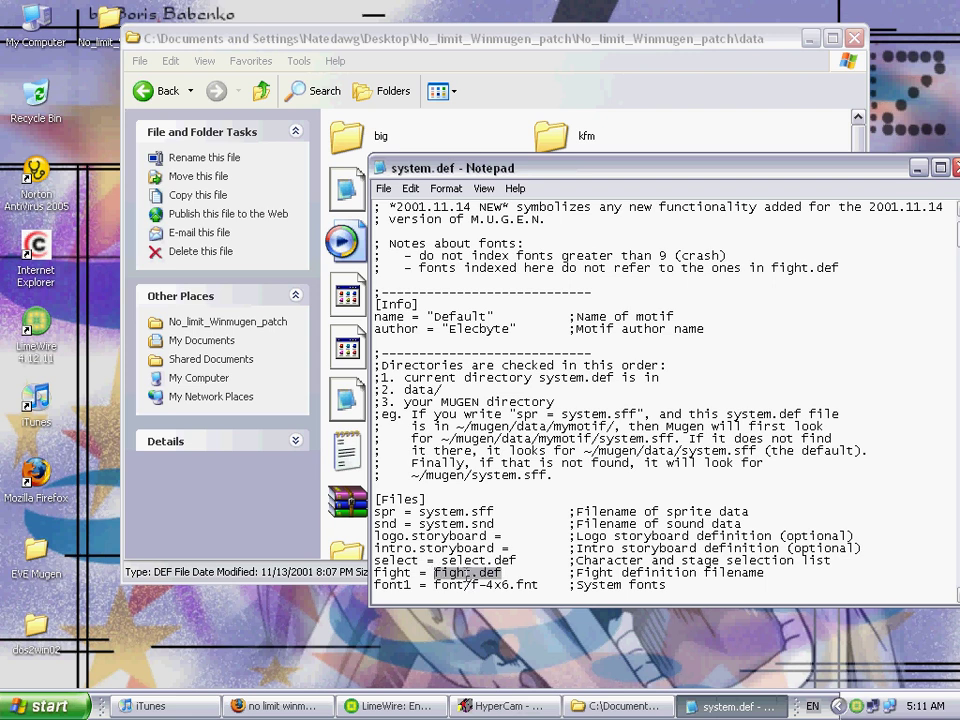
drag(471, 573, 442, 573)
drag(632, 178, 600, 169)
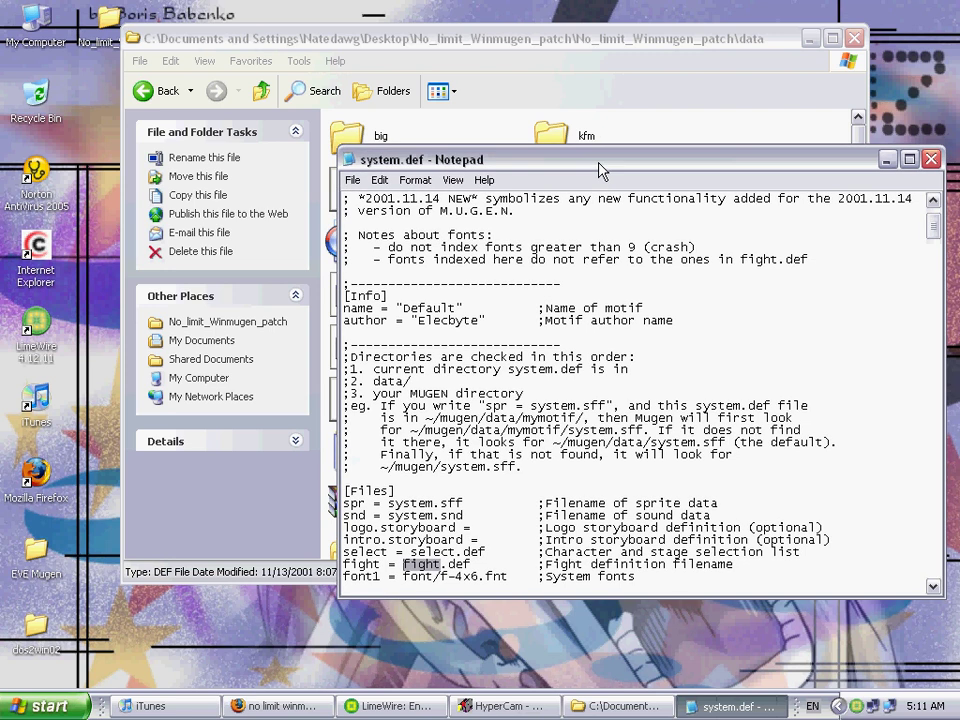
click(931, 159)
click(729, 348)
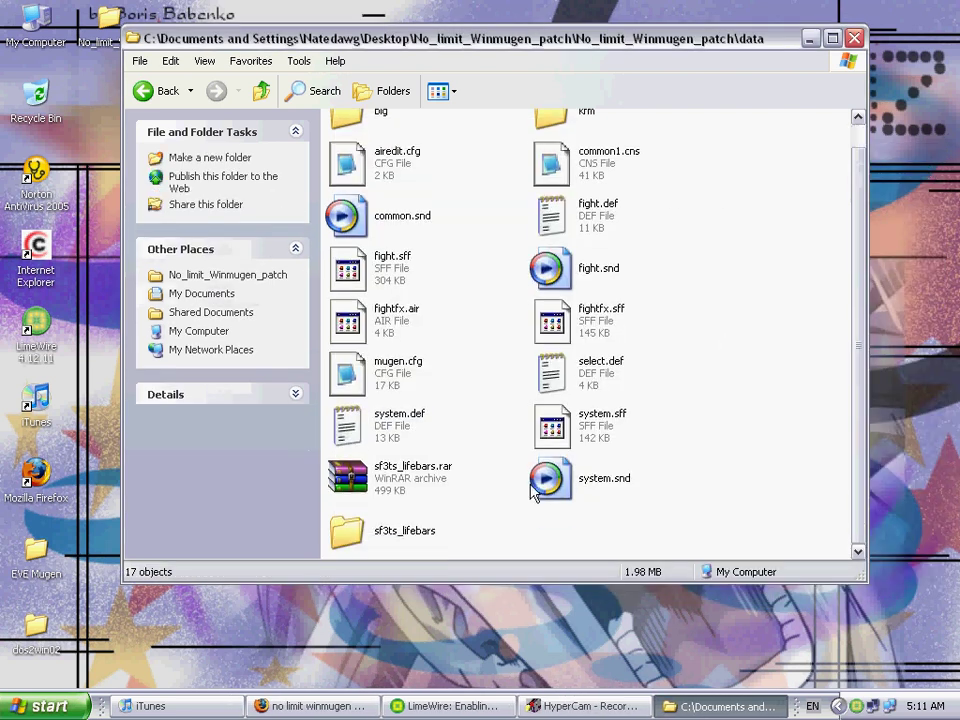
Return to the main No_limit_Winmugen_patch folder, launch Winmugen.exe, and minimize the folder window
click(156, 93)
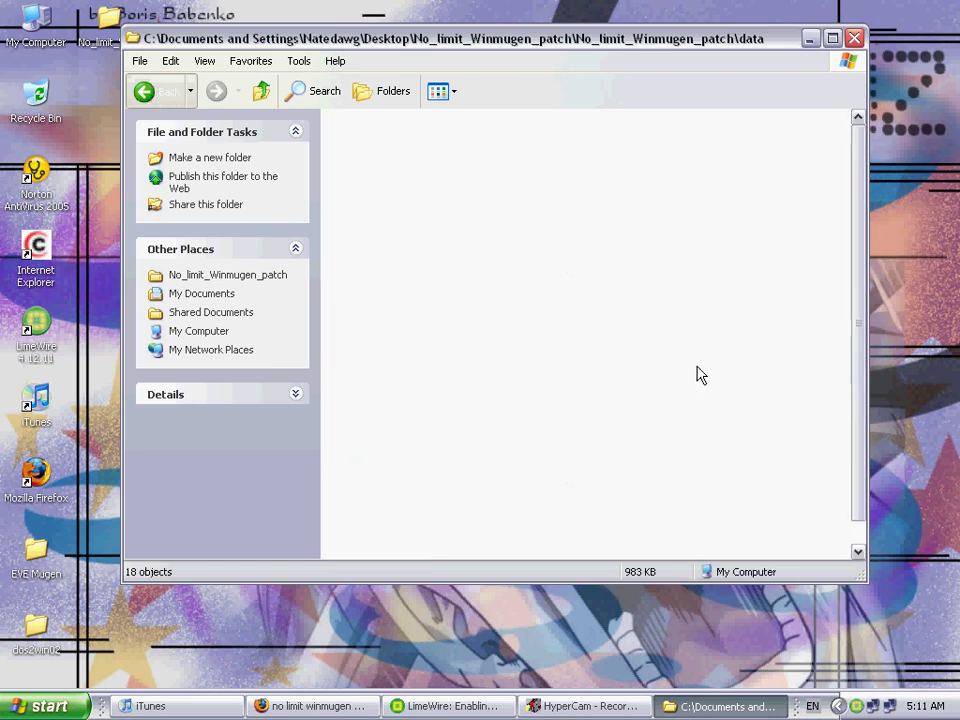
scroll(838, 295, down, 1)
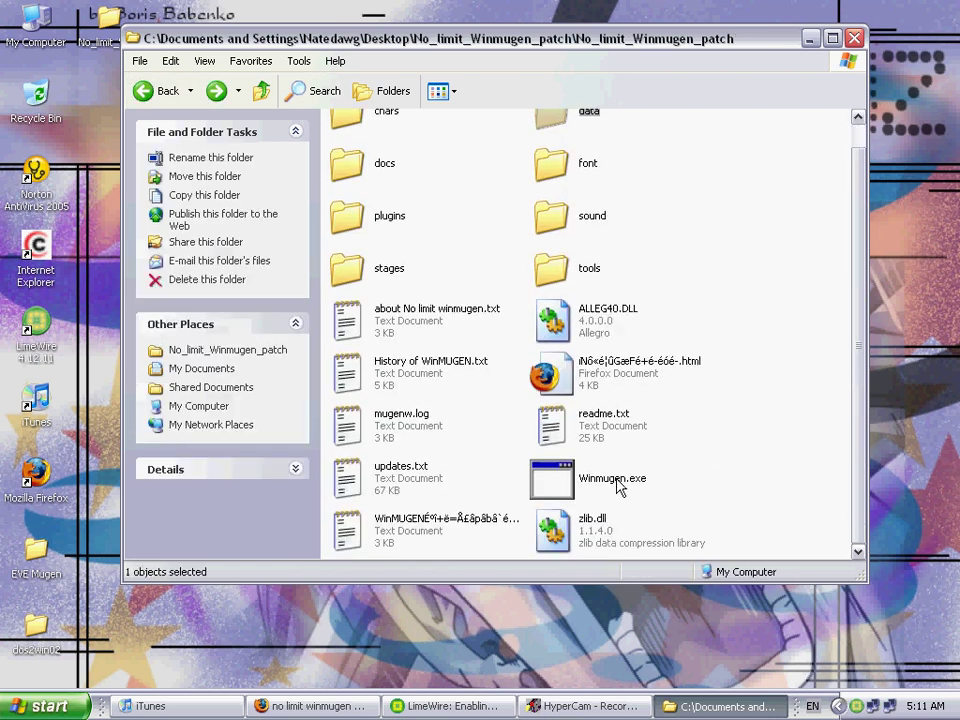
double_click(616, 484)
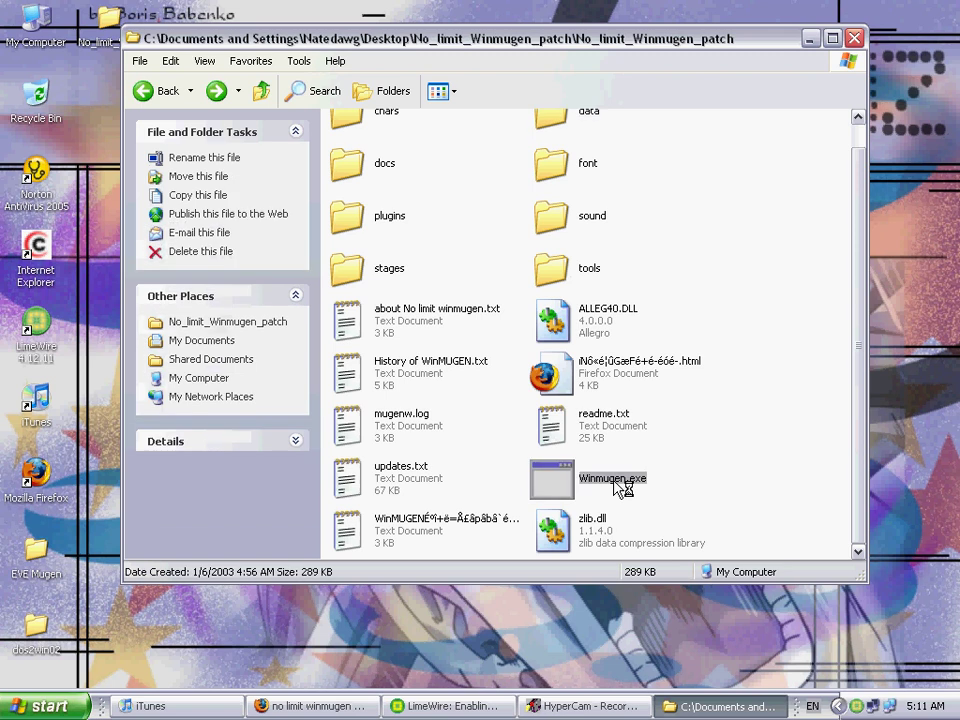
click(694, 441)
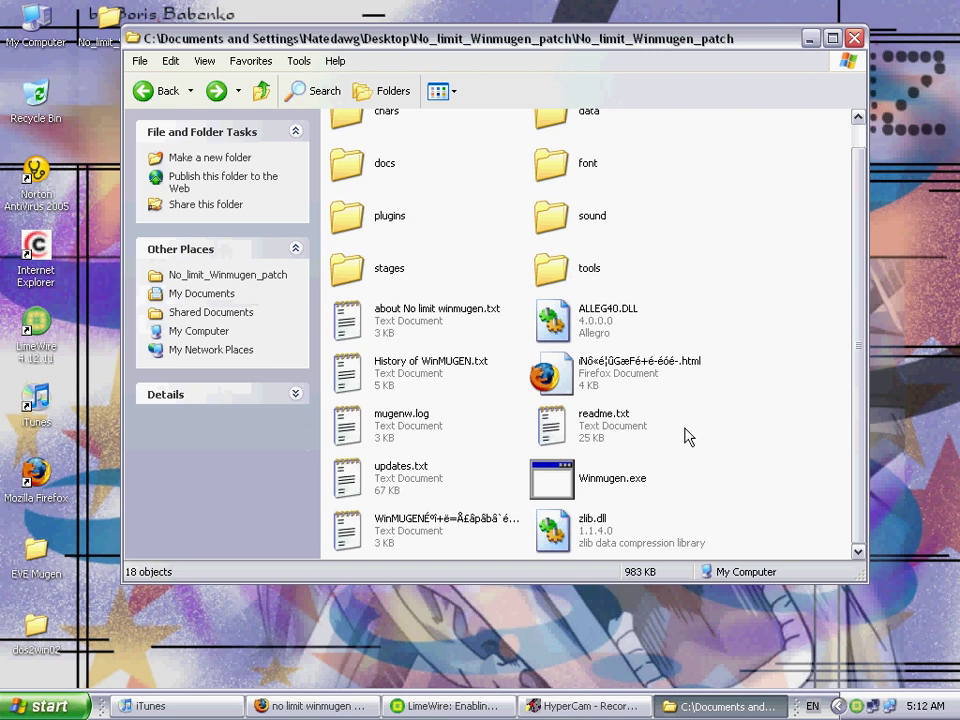
drag(853, 287, 858, 262)
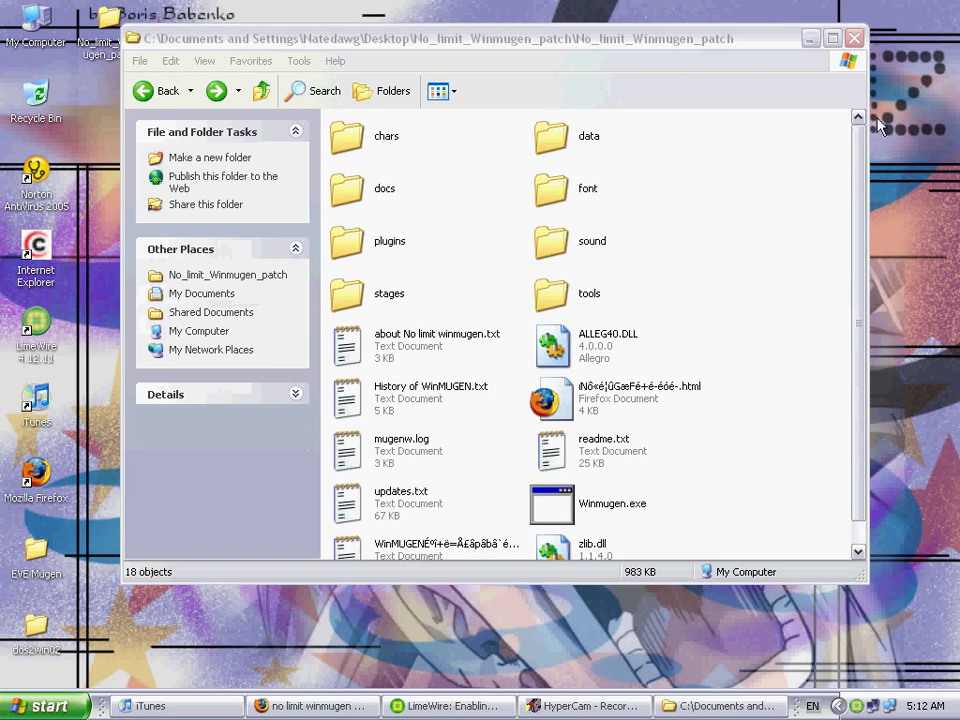
click(811, 39)
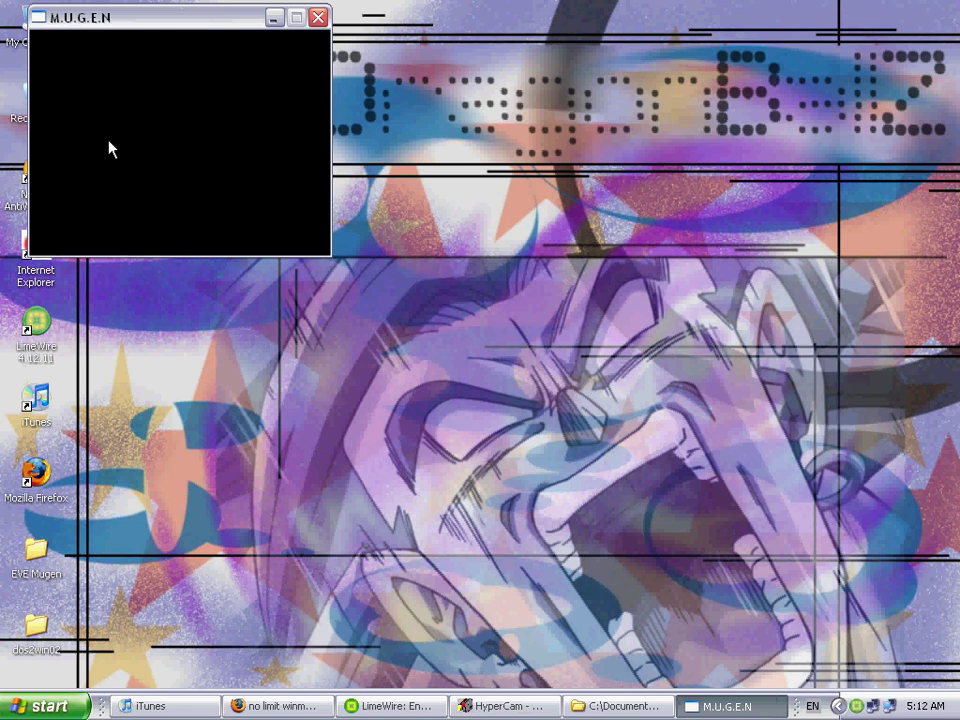
Start a Training Mode match with Kung Fu Man as both fighters on a random stage
key(Down)
key(Down)
key(Down)
key(Down)
key(Down)
key(Down)
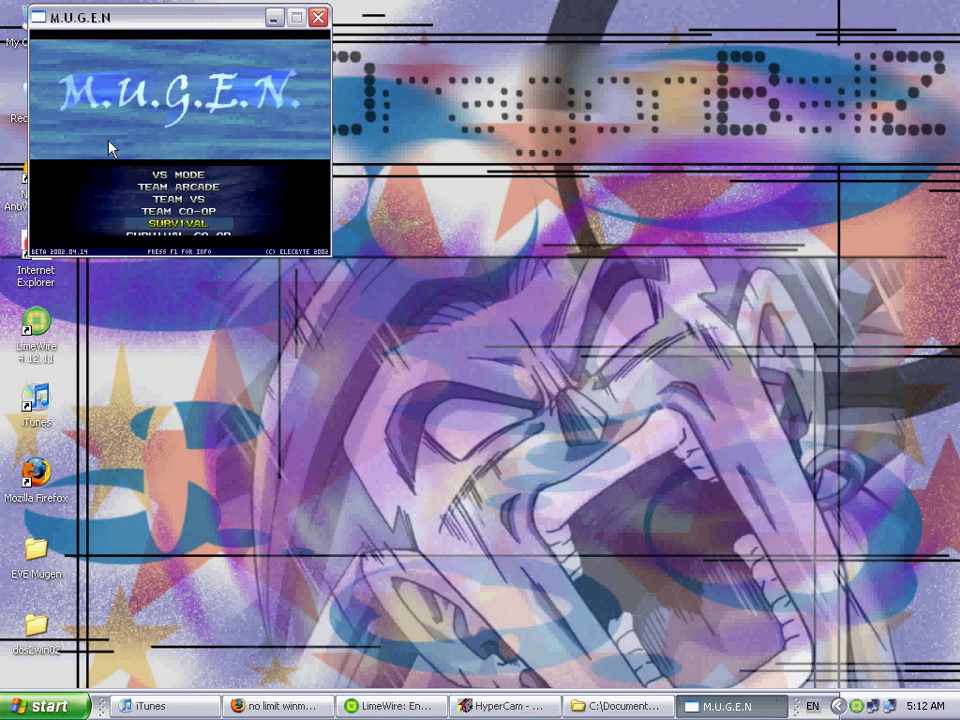
key(Return)
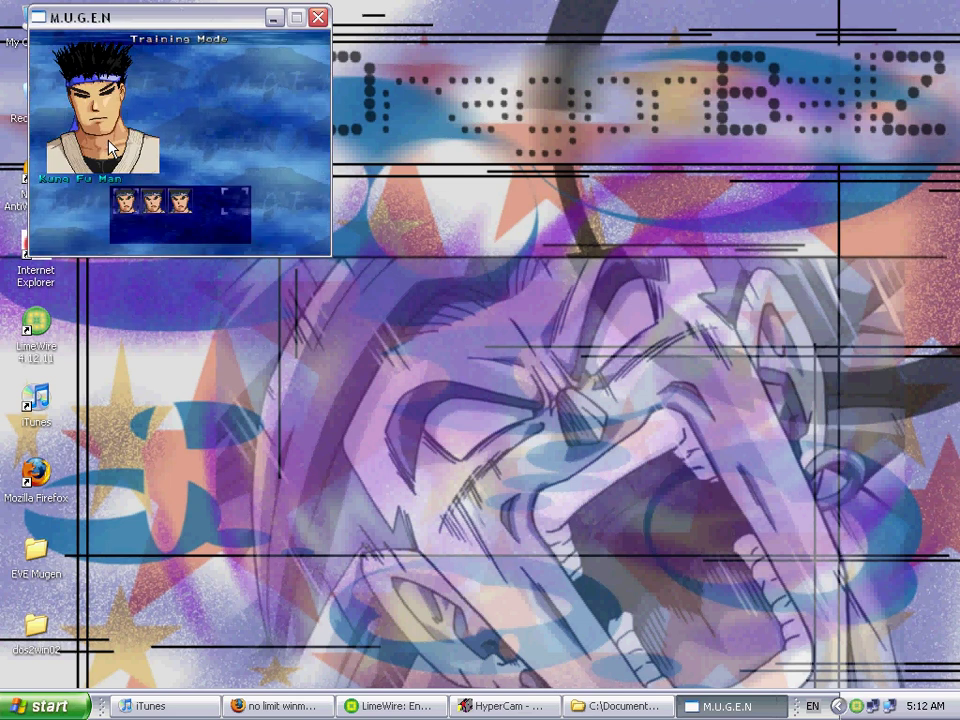
key(Return)
key(Return)
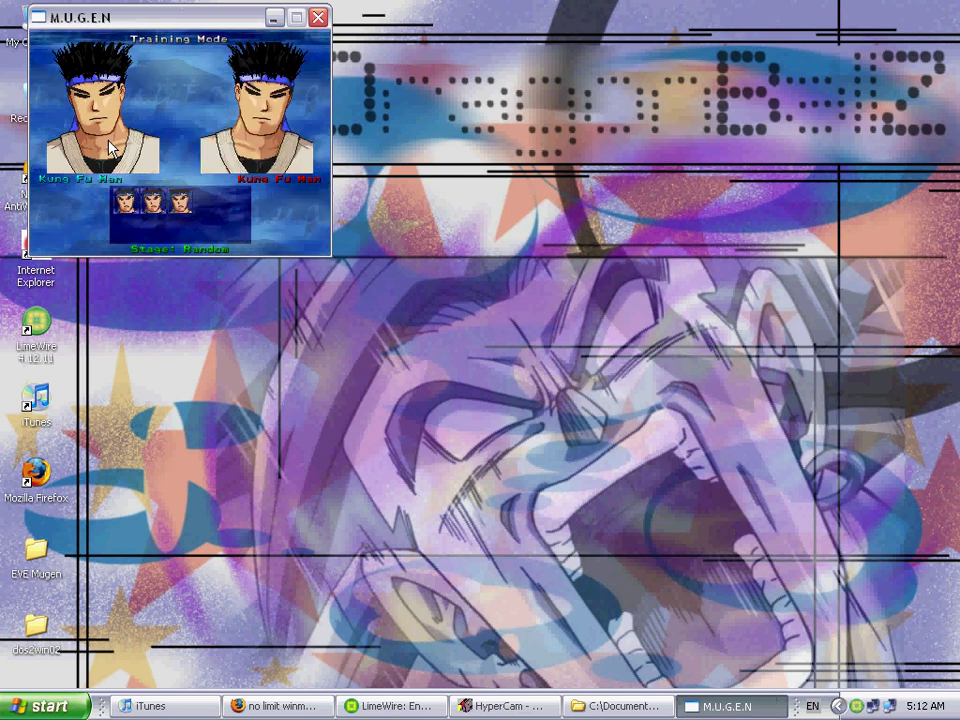
key(Return)
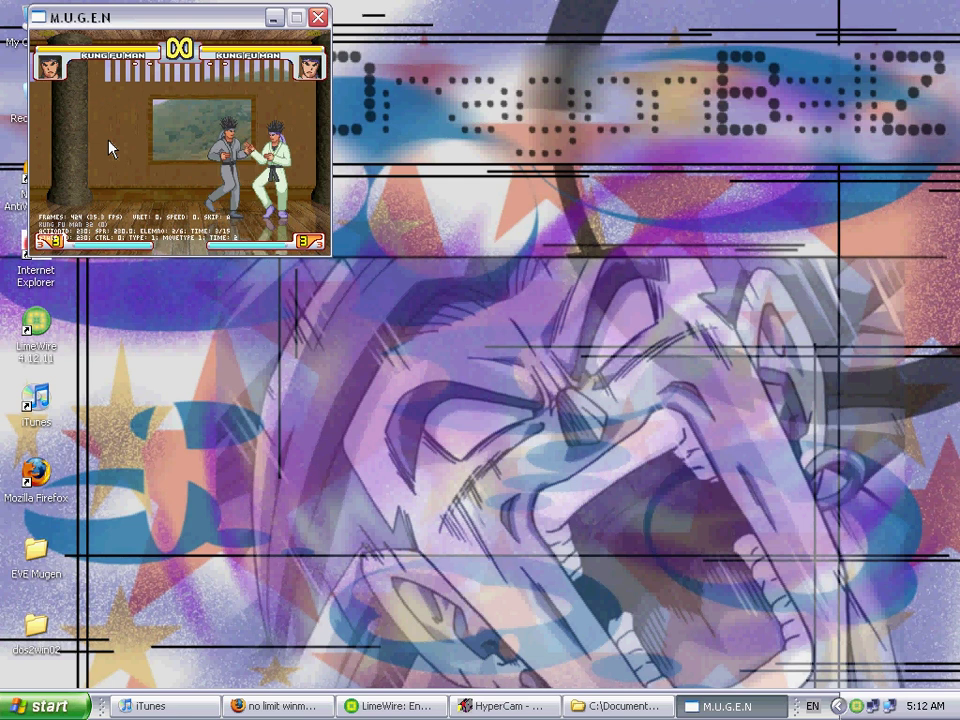
Move the fighter around to test the lifebars in the match, then exit M.U.G.E.N
key(Left)
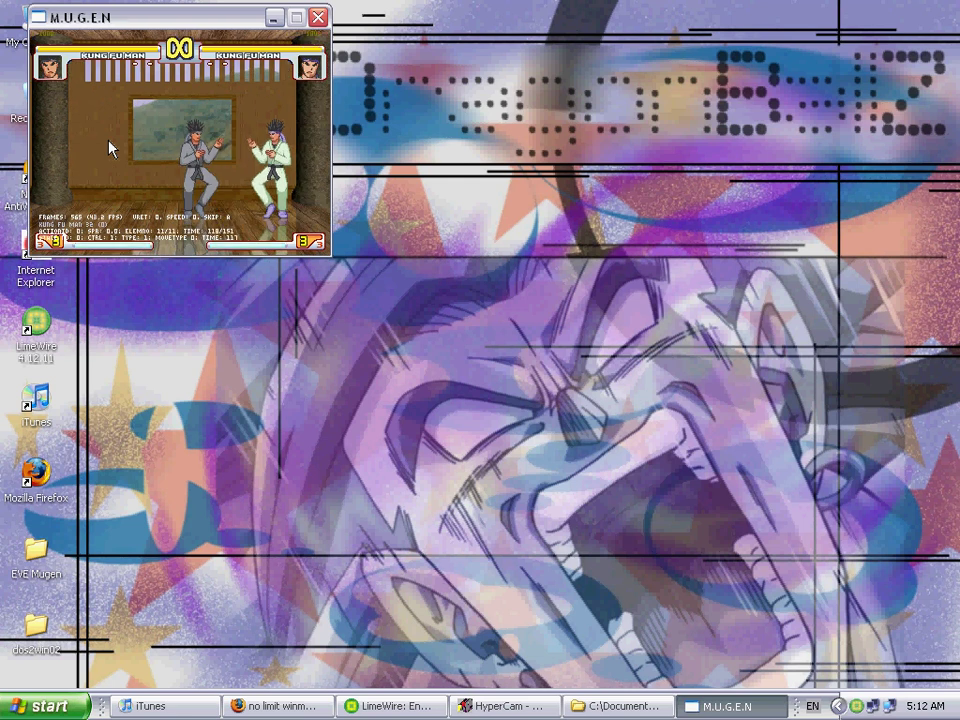
key(Escape)
key(Escape)
key(Escape)
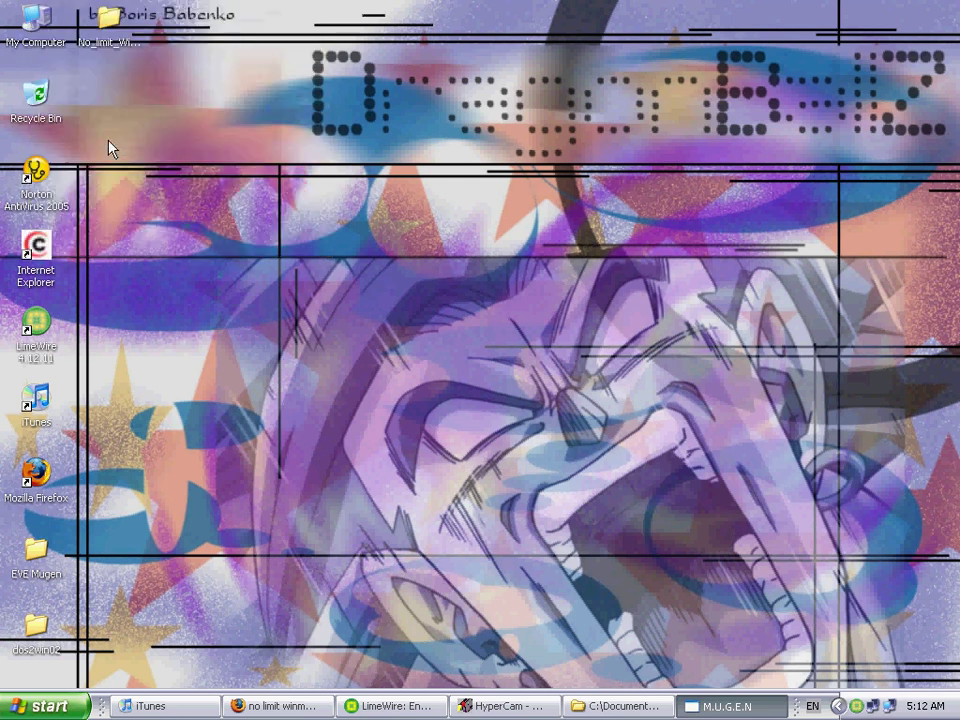
Open mugen.cfg from the data folder and find the text "video win"
click(674, 706)
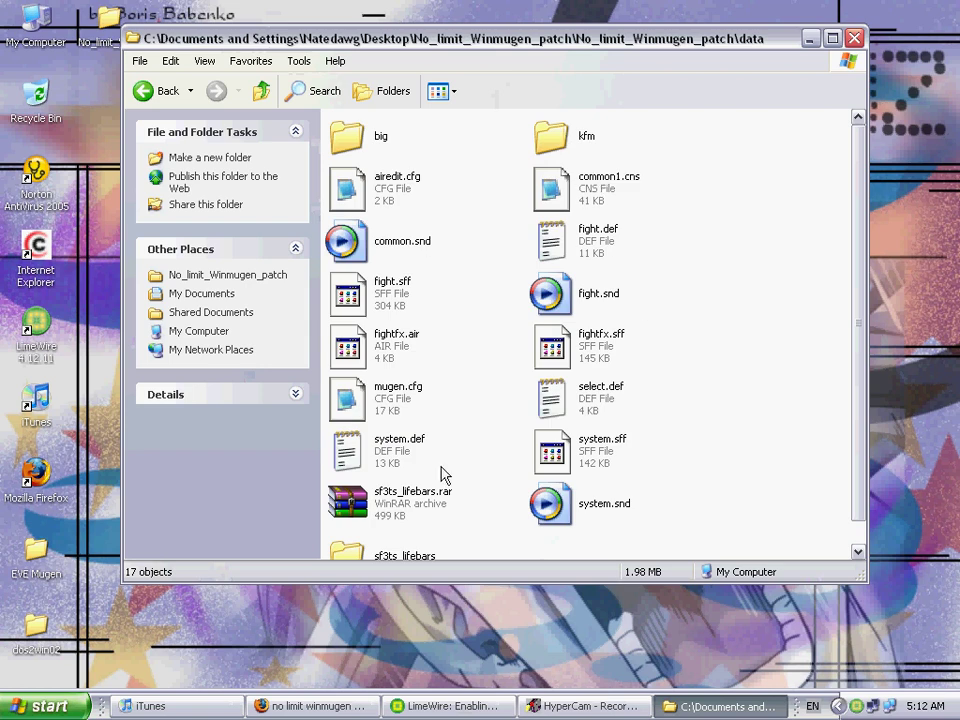
double_click(377, 413)
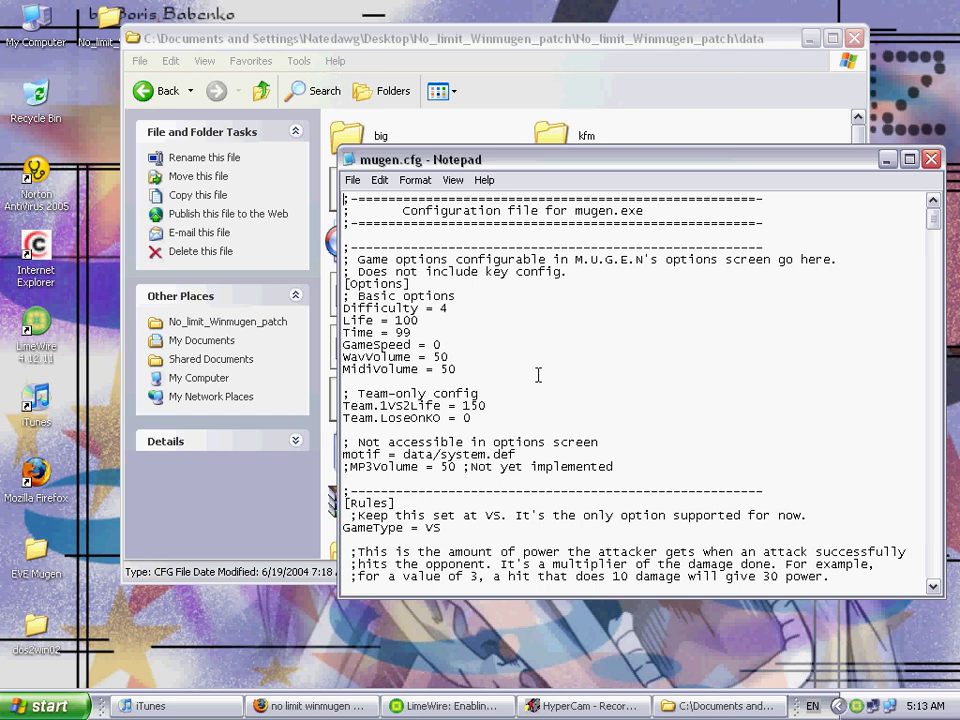
key(ctrl+f)
text(video )
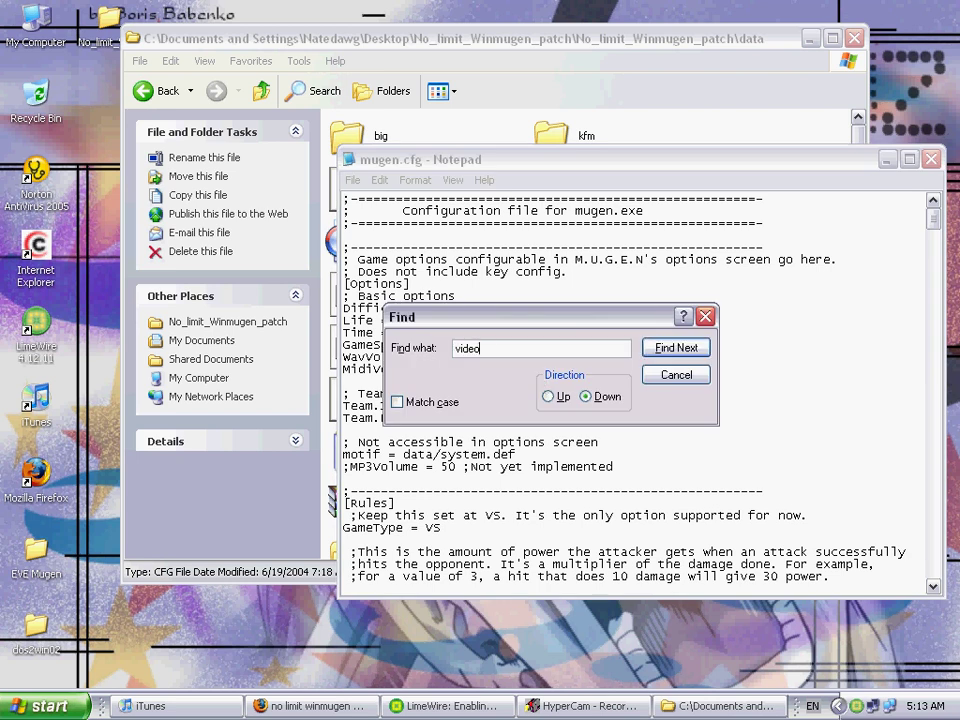
text(win)
key(Return)
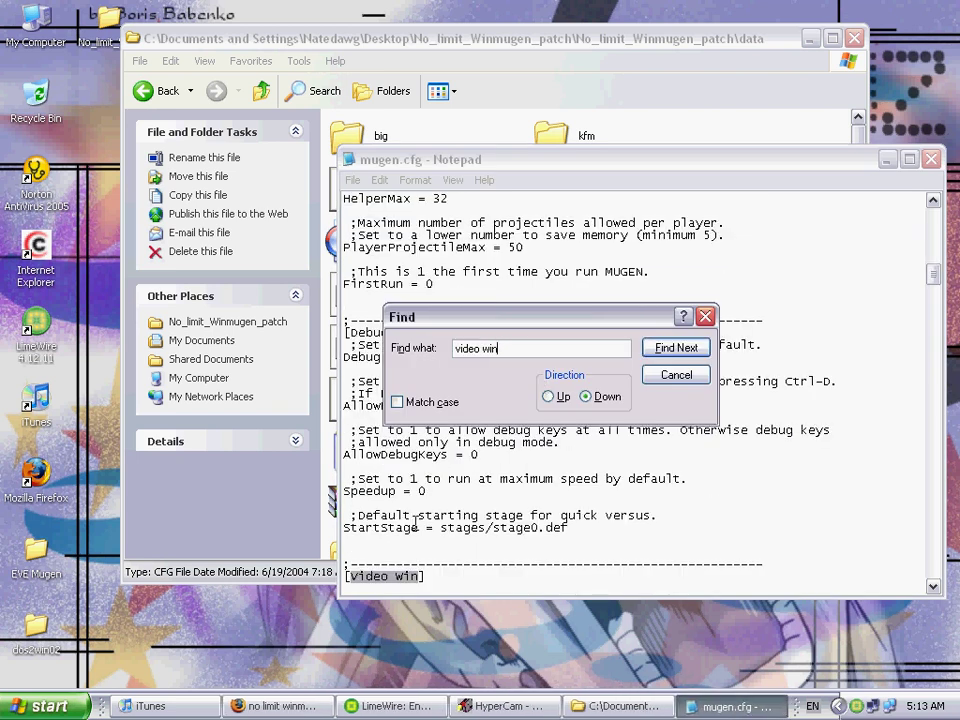
click(705, 317)
Set DoubleRes to 4 in the [Video Win] section of mugen.cfg
scroll(528, 502, down, 3)
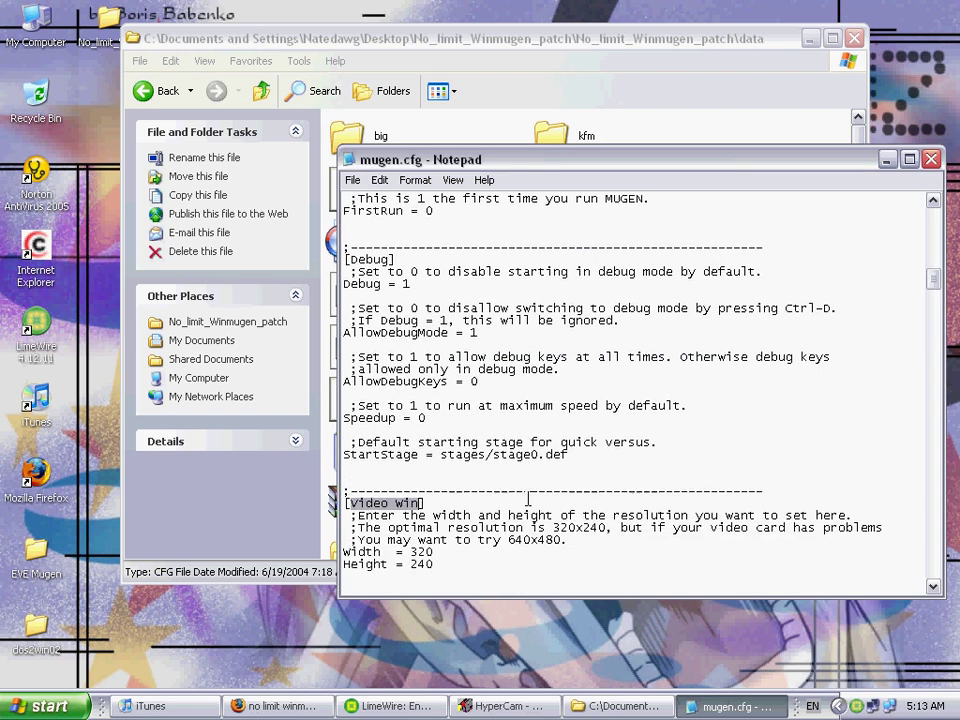
scroll(528, 502, down, 2)
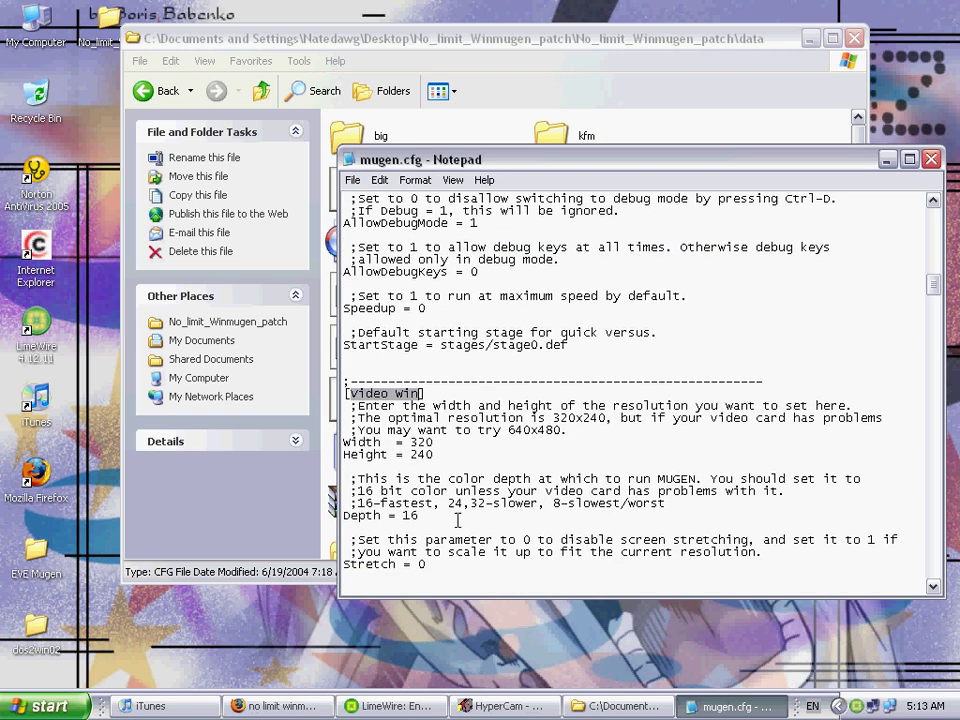
scroll(457, 517, down, 2)
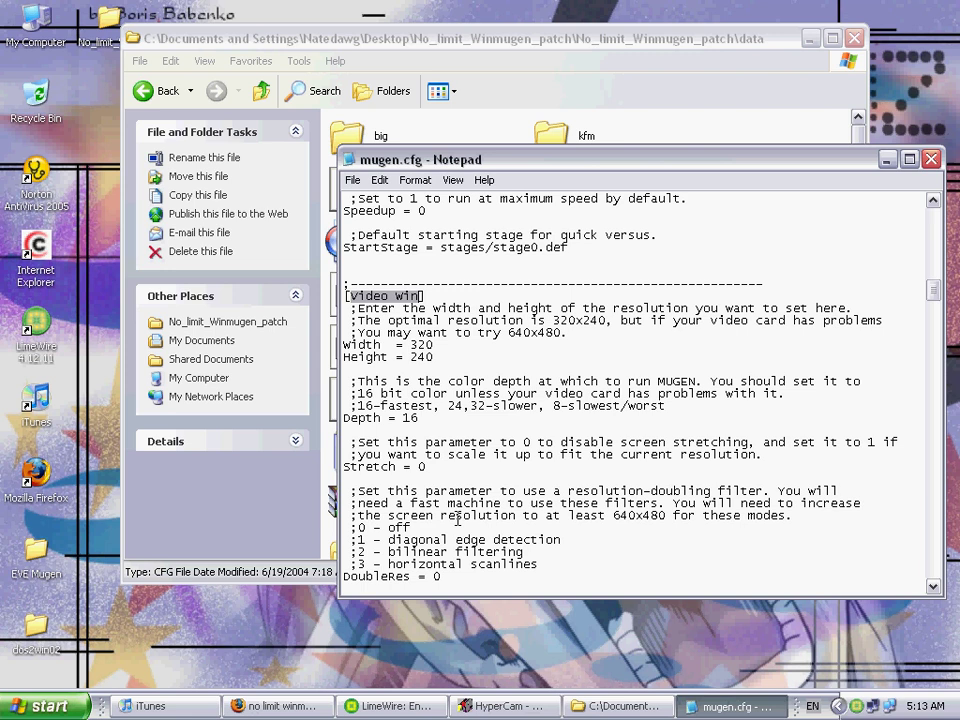
scroll(457, 519, down, 6)
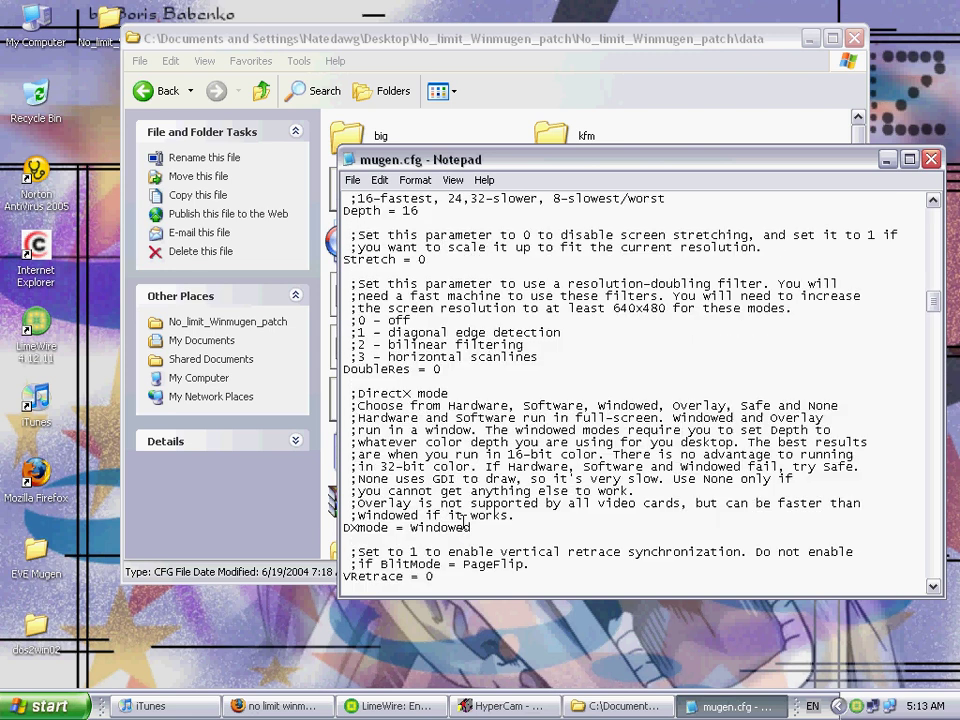
scroll(450, 351, down, 1)
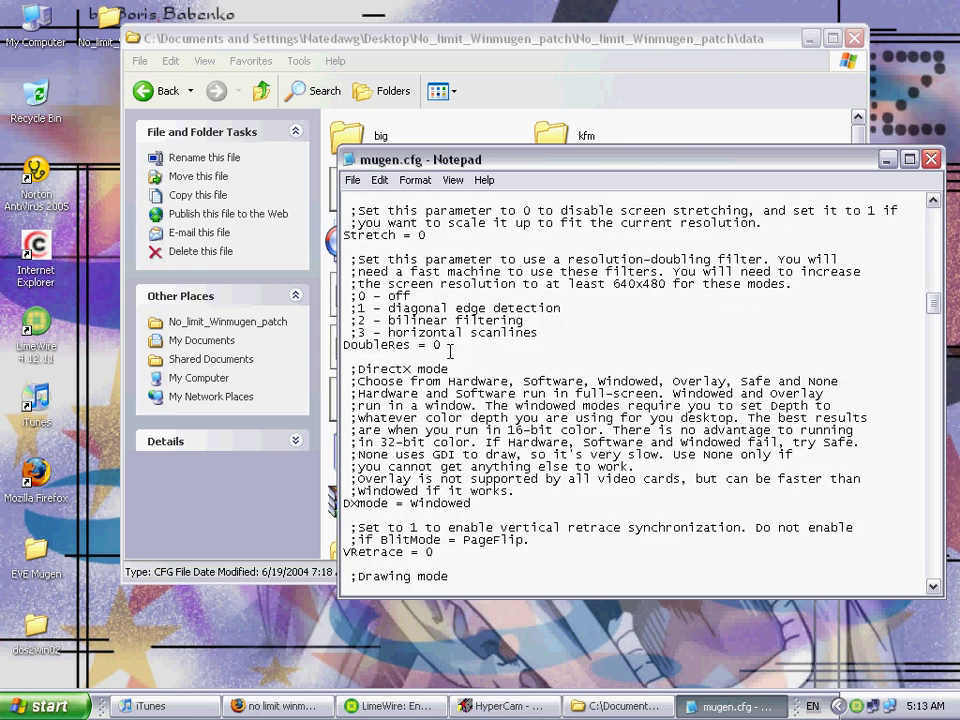
drag(450, 351, 434, 345)
text(4)
Set the [Video Win] Width to 640 and Height to 480, then close mugen.cfg with the changes saved
scroll(491, 402, up, 4)
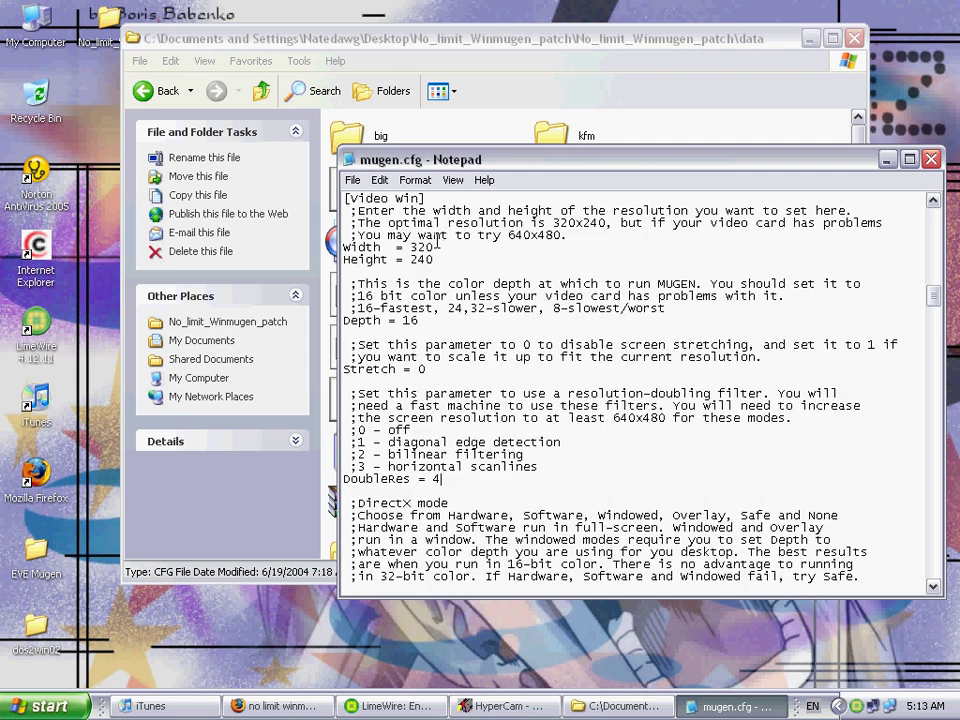
double_click(433, 247)
text(640)
double_click(436, 260)
text(480)
key(alt+F4)
click(402, 416)
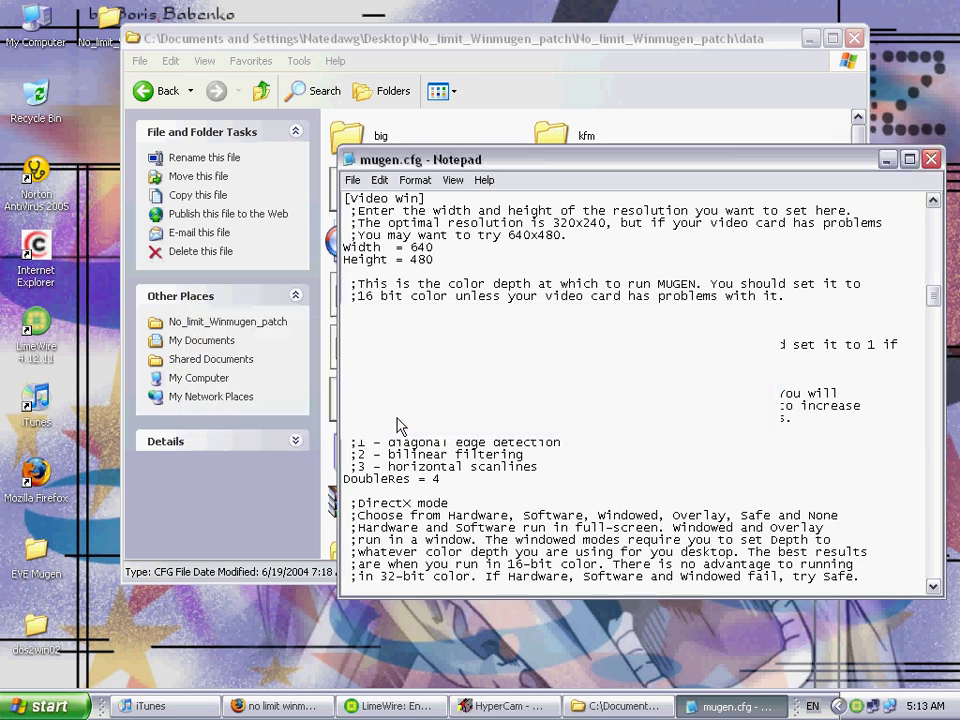
Relaunch Winmugen.exe from the main No_limit_Winmugen_patch folder and minimize the folder window
click(160, 90)
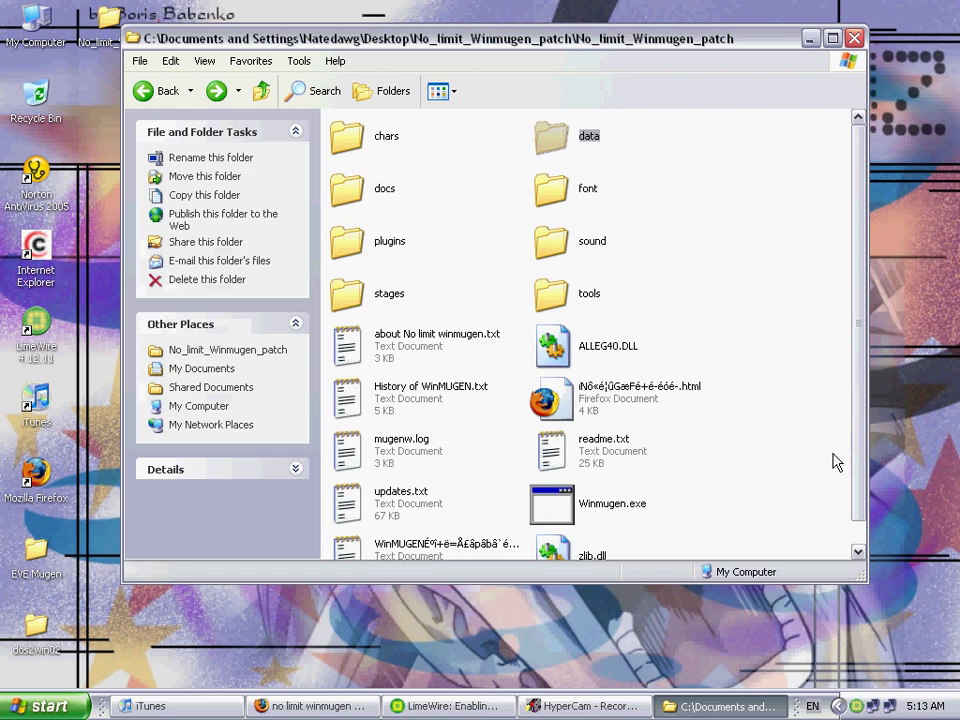
double_click(556, 505)
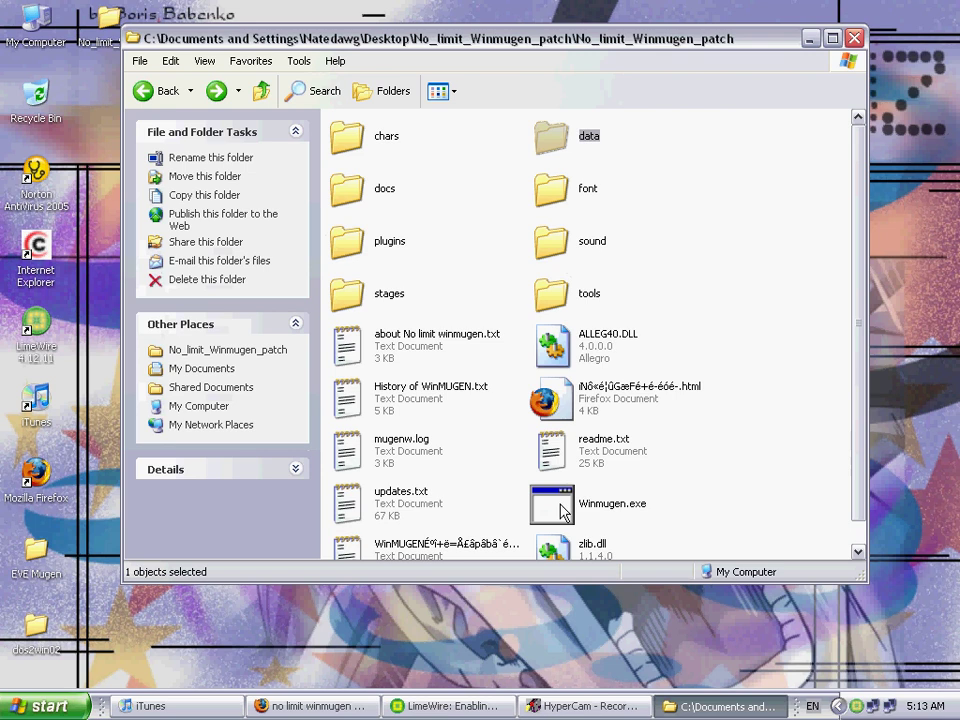
click(811, 39)
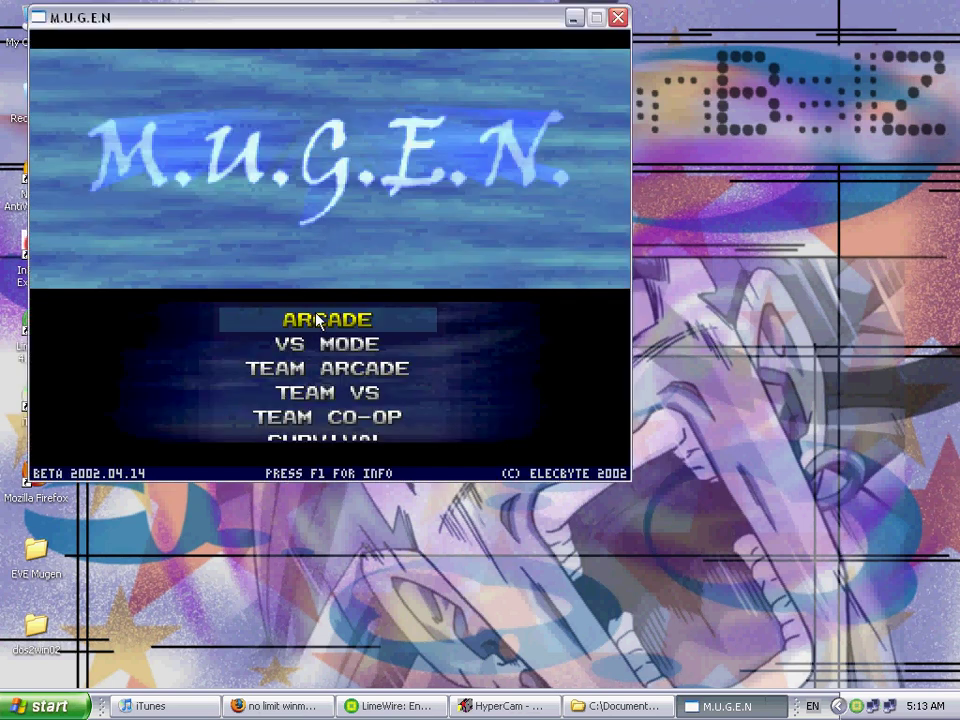
Choose Training Mode and start a match with Kung Fu Man as both fighters
key(Down)
key(Down)
key(Down)
key(Down)
key(Down)
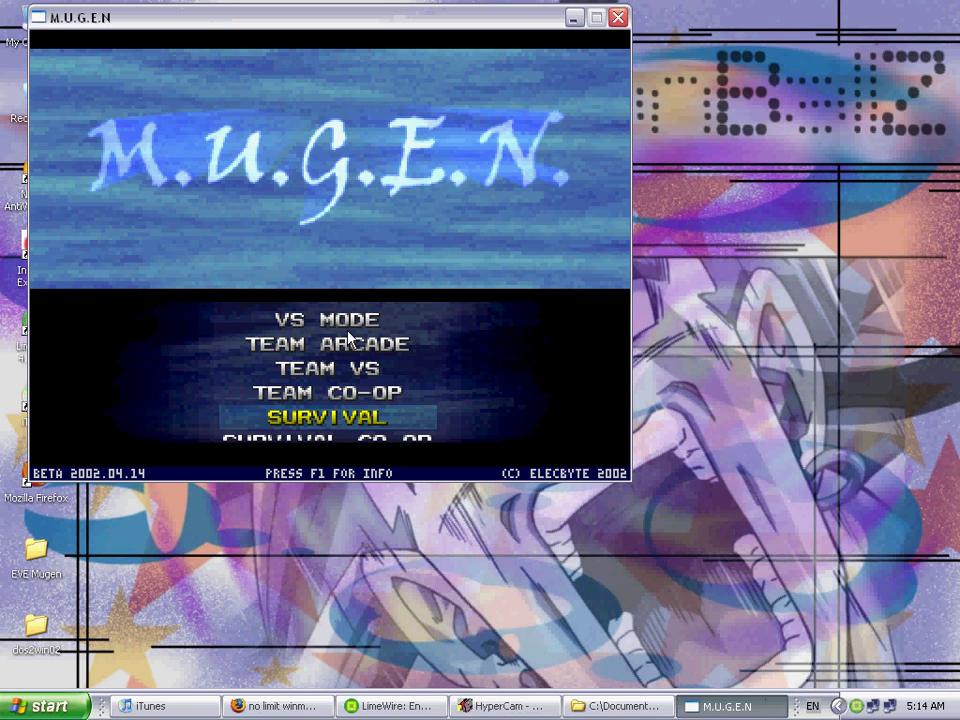
key(Down)
key(Down)
key(Return)
key(Return)
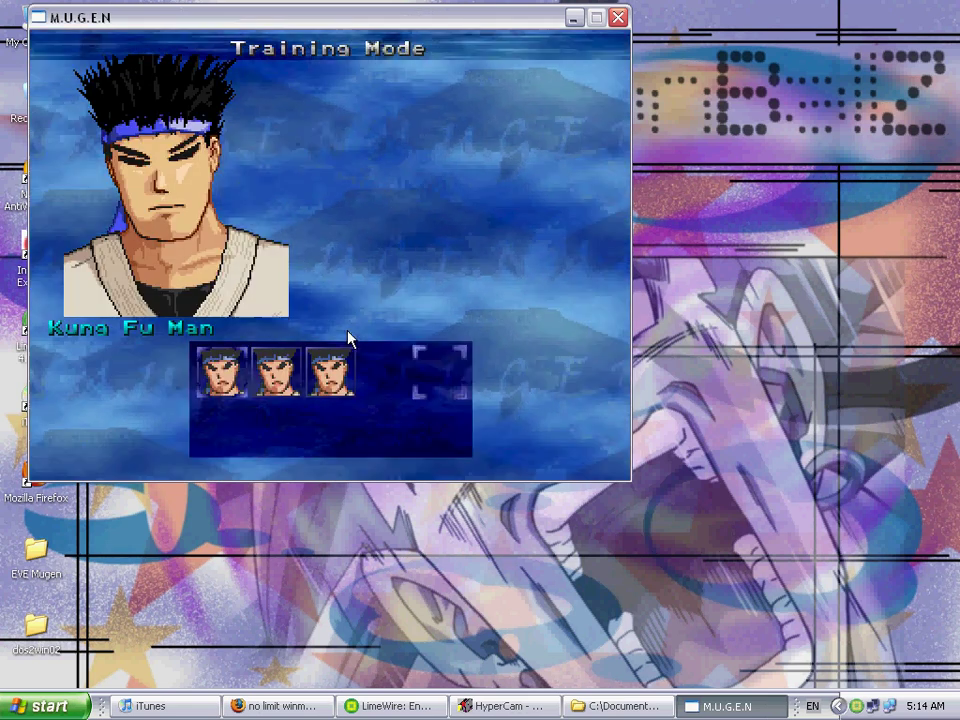
key(Return)
key(Return)
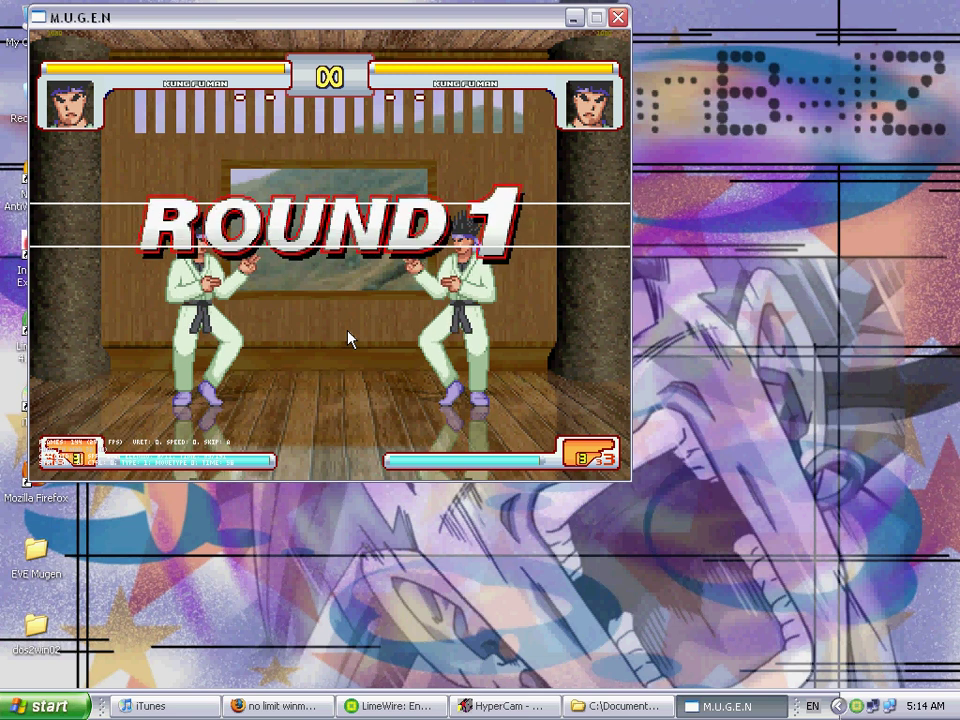
Move the fighter forward and back in the training match to check the lifebars at the new resolution
key(Right)
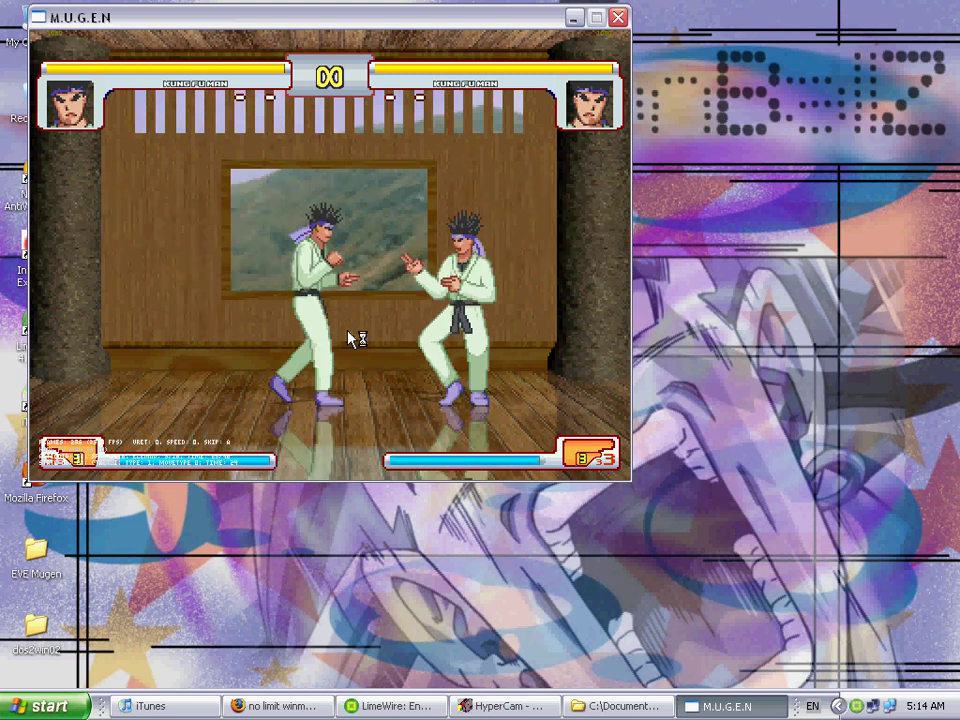
key(z)
key(Left)
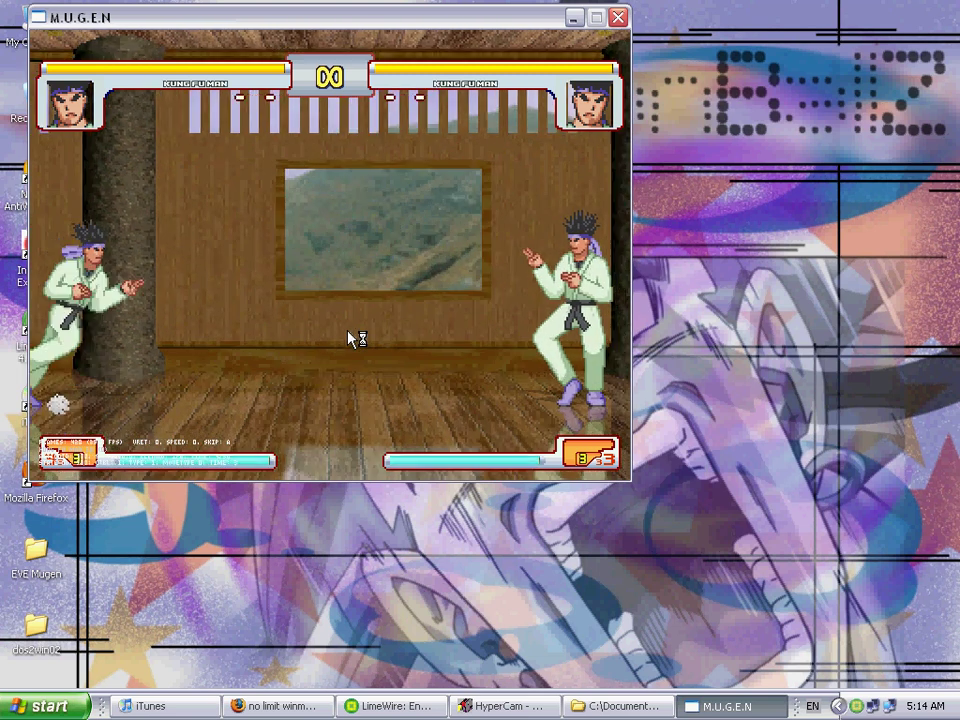